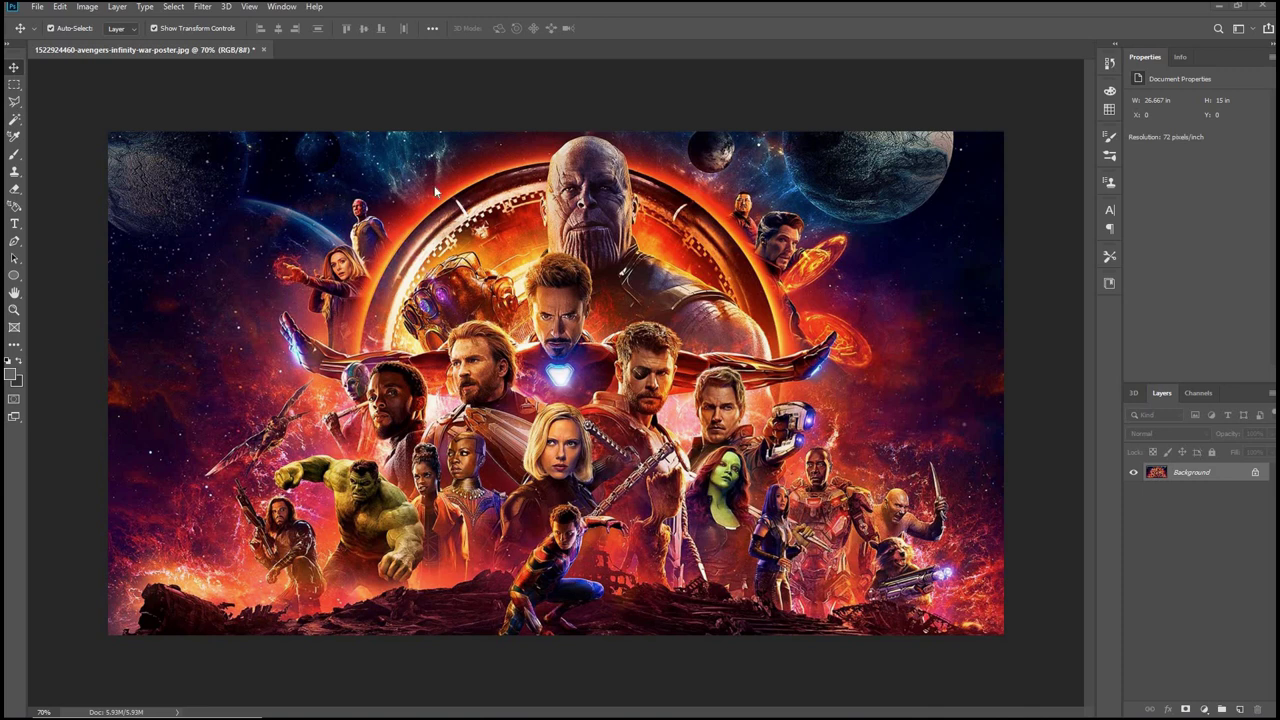
# Step: Resample the poster to 300 pixels/inch with a 6-inch height, giving 3200 × 1800 px
pyautogui.click(90, 12)
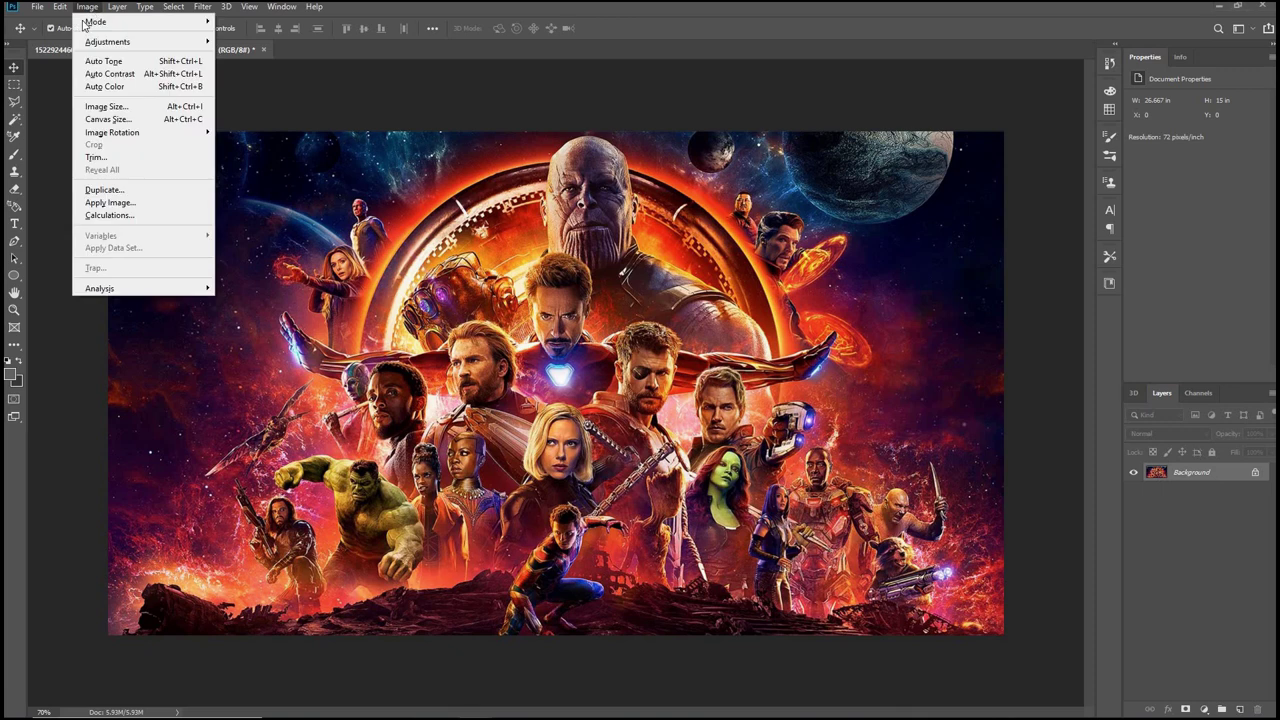
pyautogui.click(104, 106)
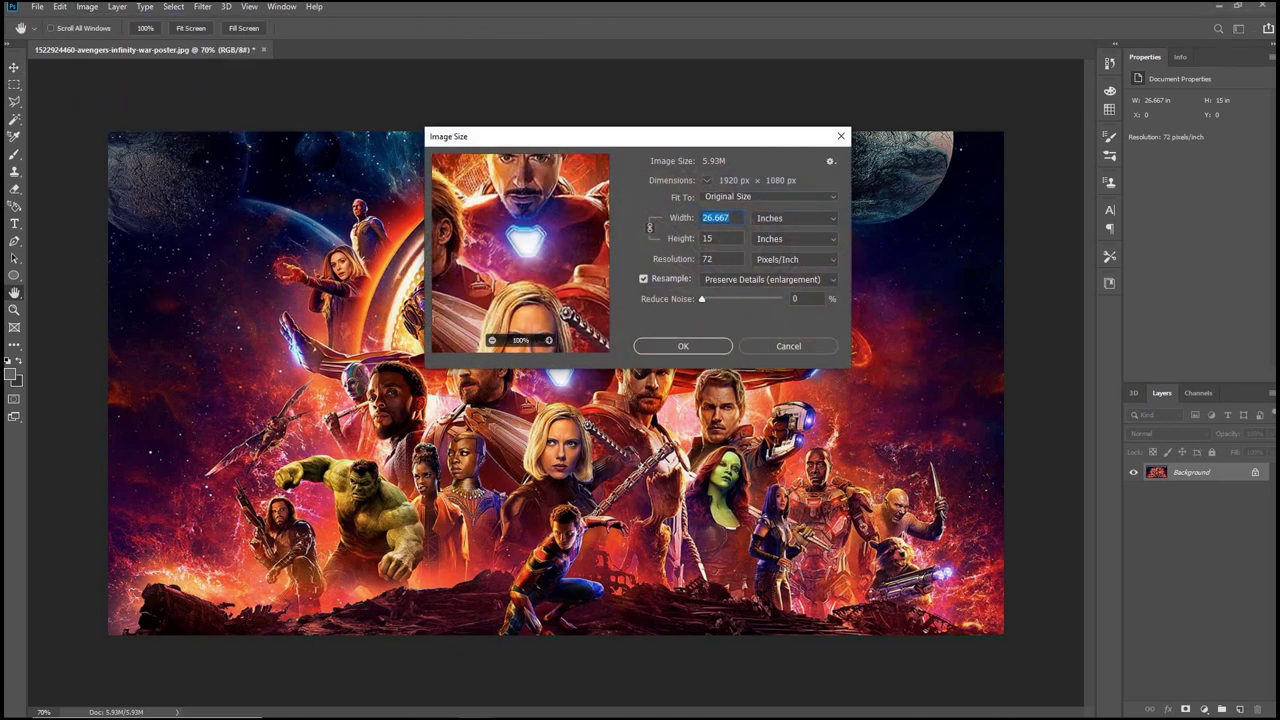
pyautogui.click(647, 263)
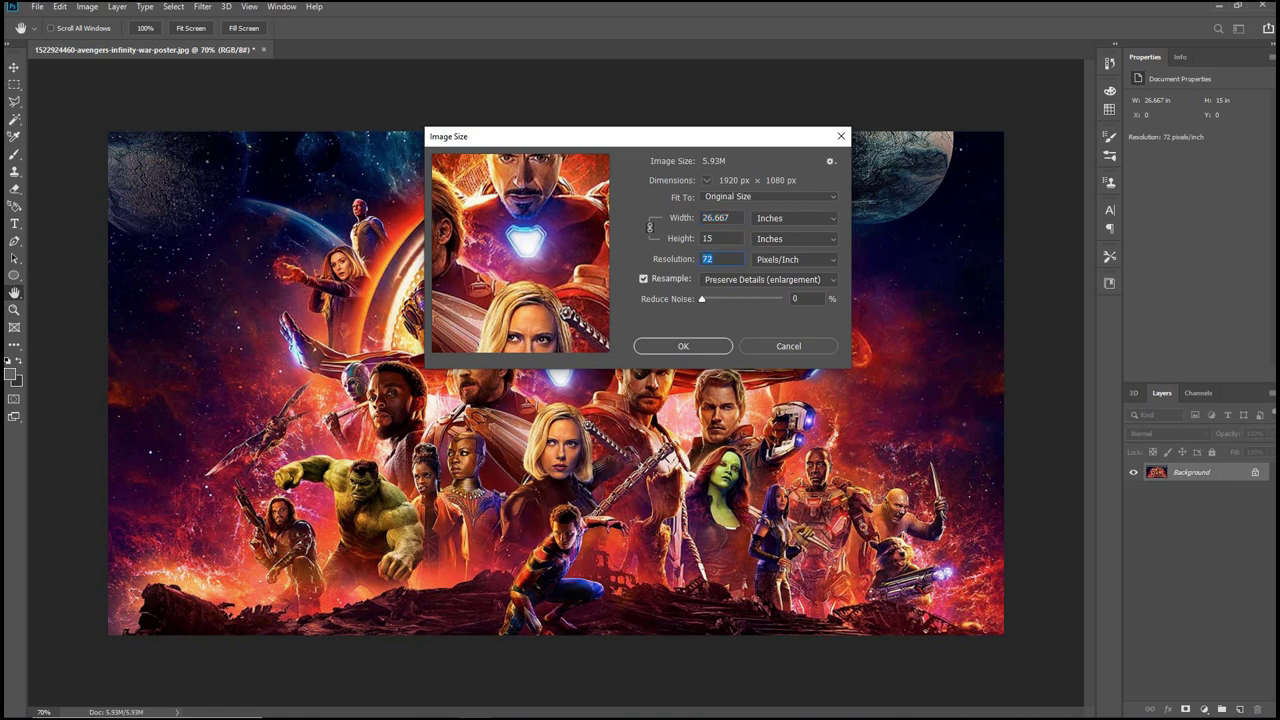
pyautogui.write('300')
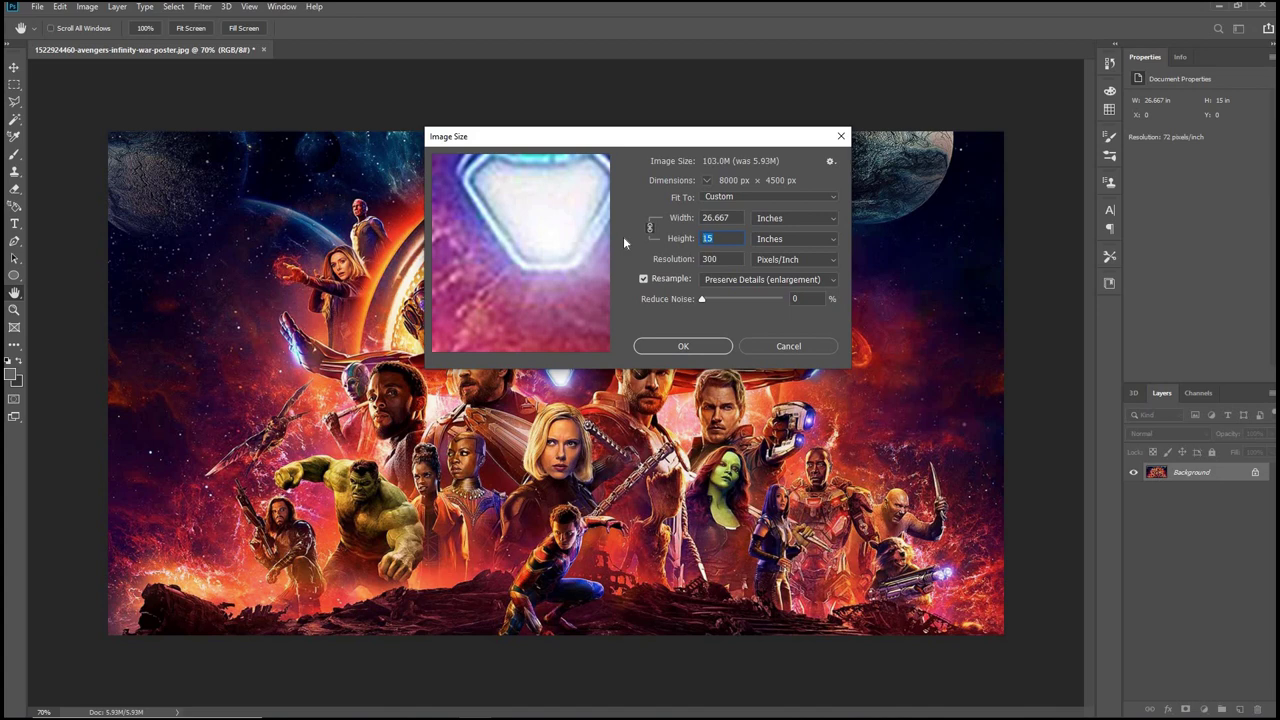
pyautogui.write('6')
pyautogui.click(682, 346)
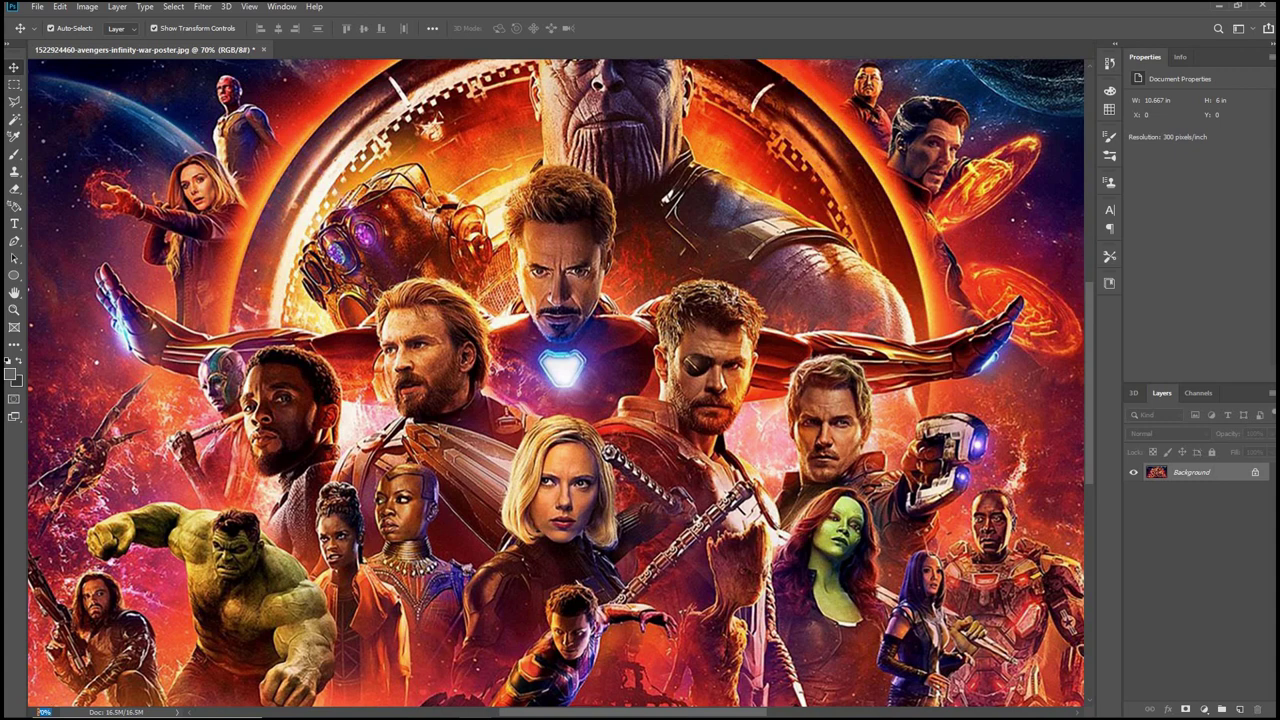
# Step: Fit the poster to the window, convert it to Grayscale discarding colour, and reach Brightness/Contrast
pyautogui.moveTo(640, 718)
pyautogui.hotkey('ctrl', '0')
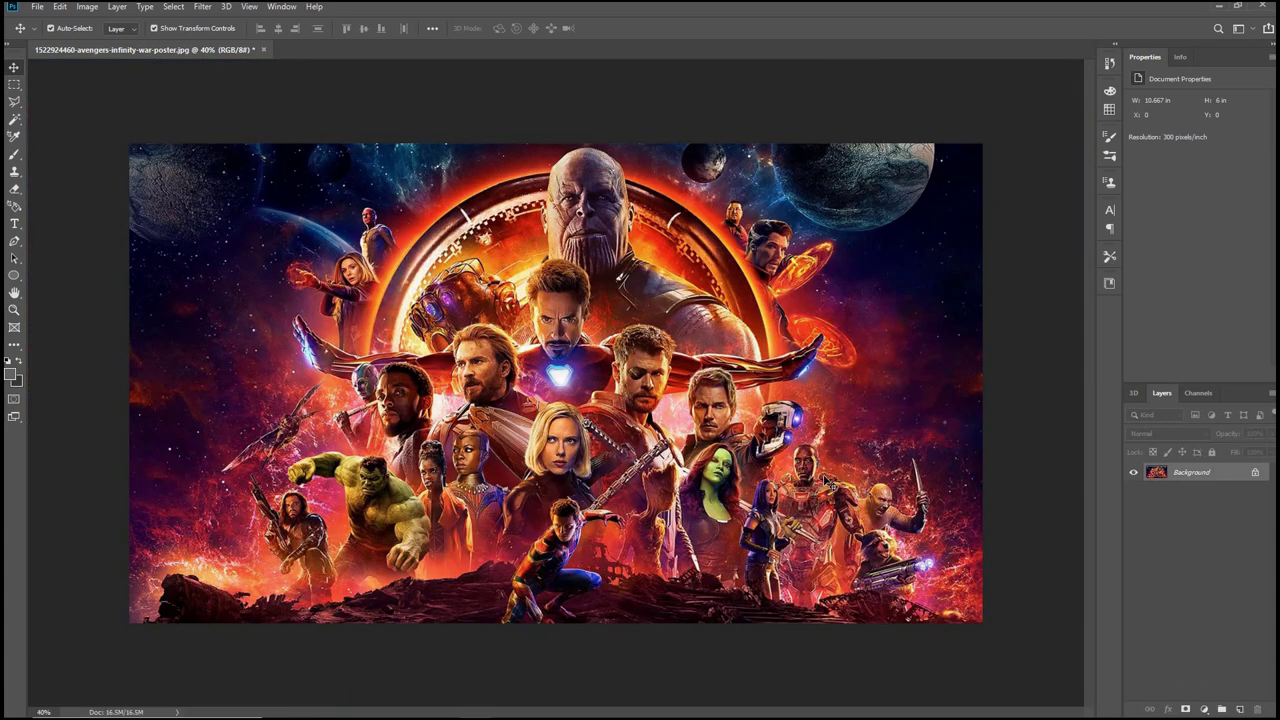
pyautogui.click(87, 8)
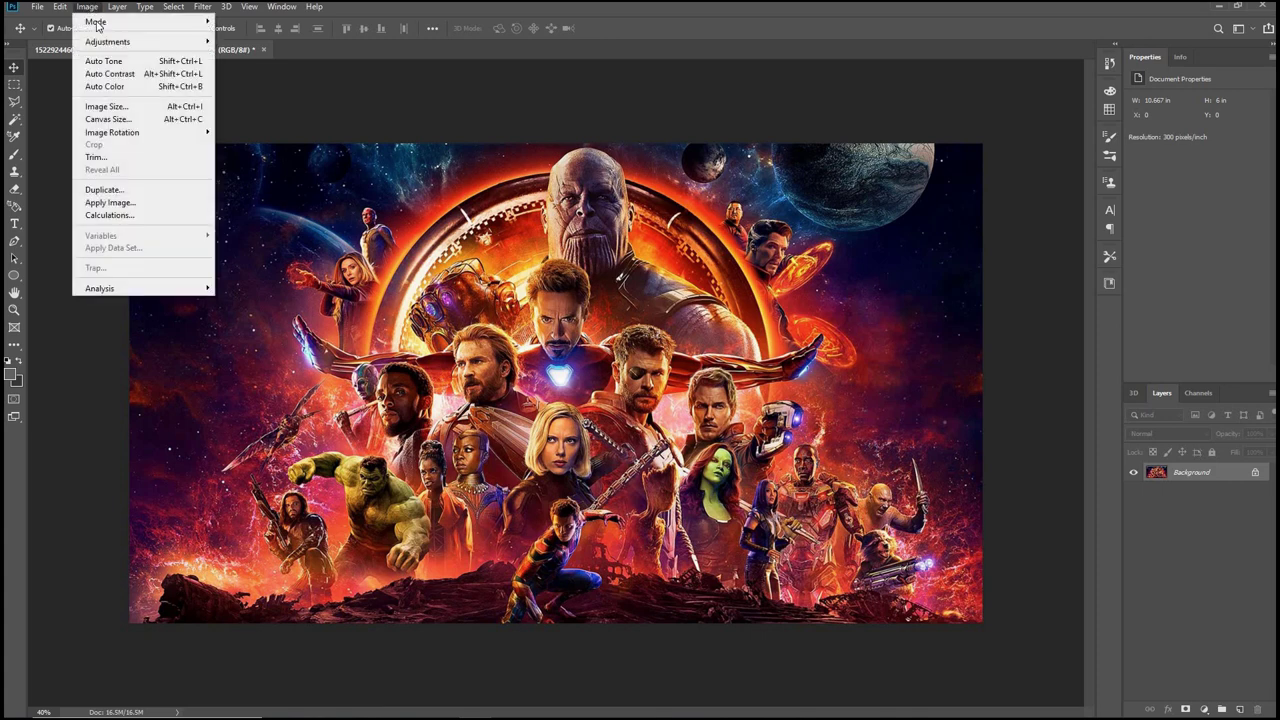
pyautogui.moveTo(160, 27)
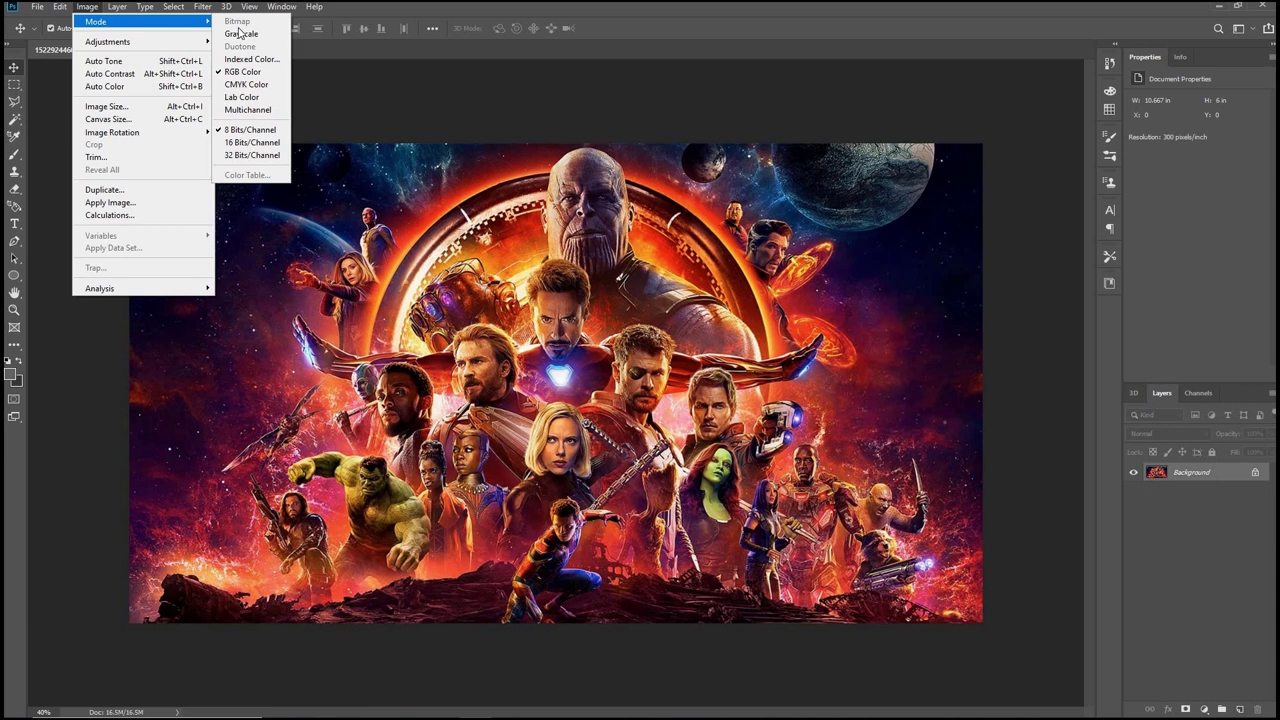
pyautogui.click(240, 33)
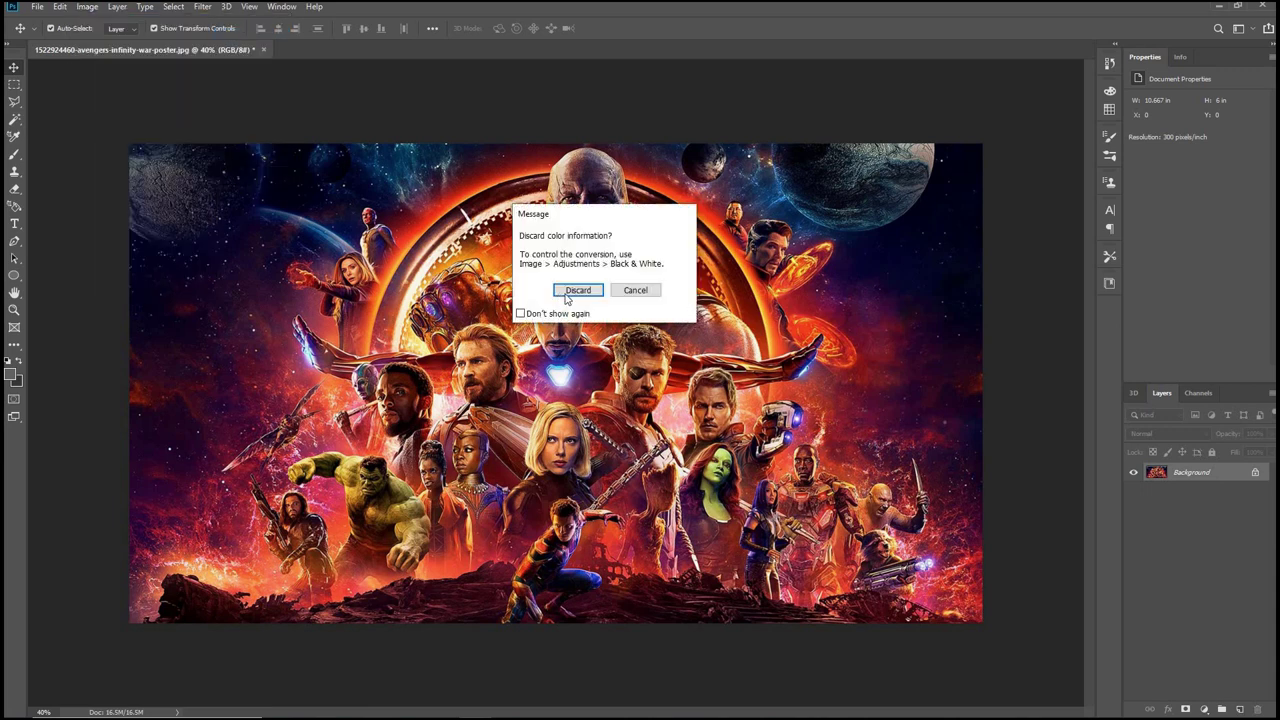
pyautogui.click(578, 290)
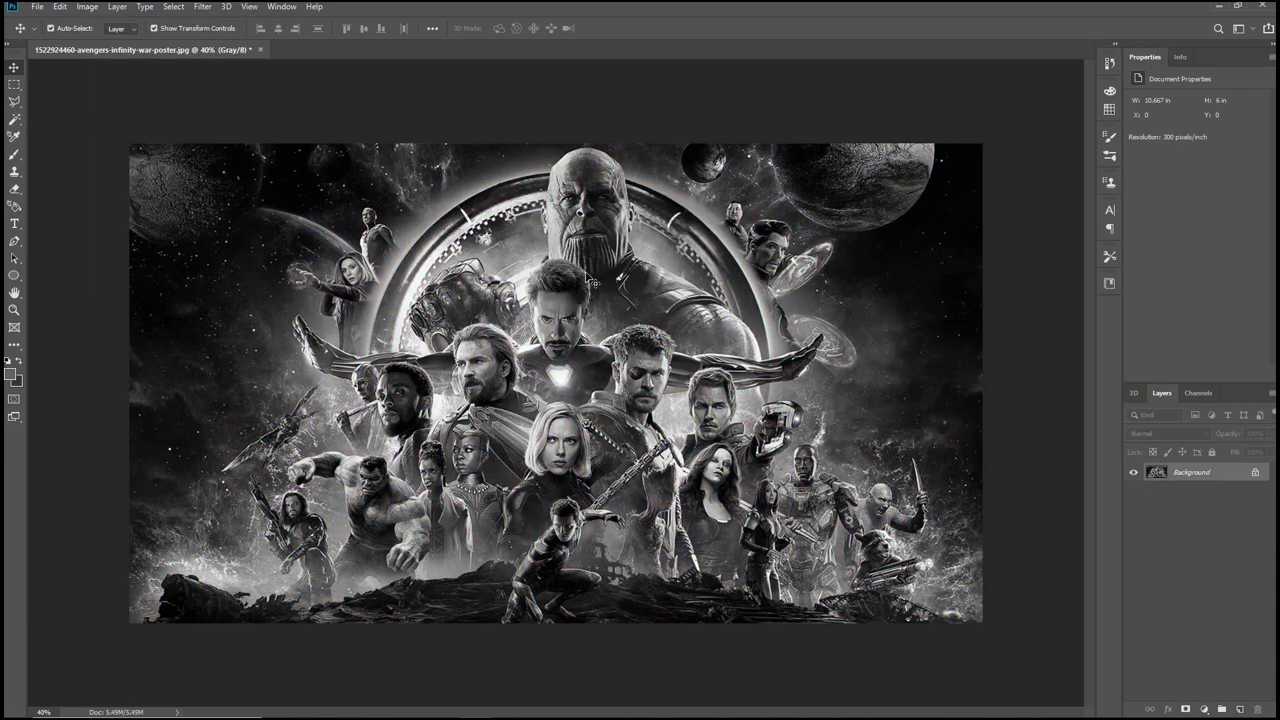
pyautogui.click(88, 7)
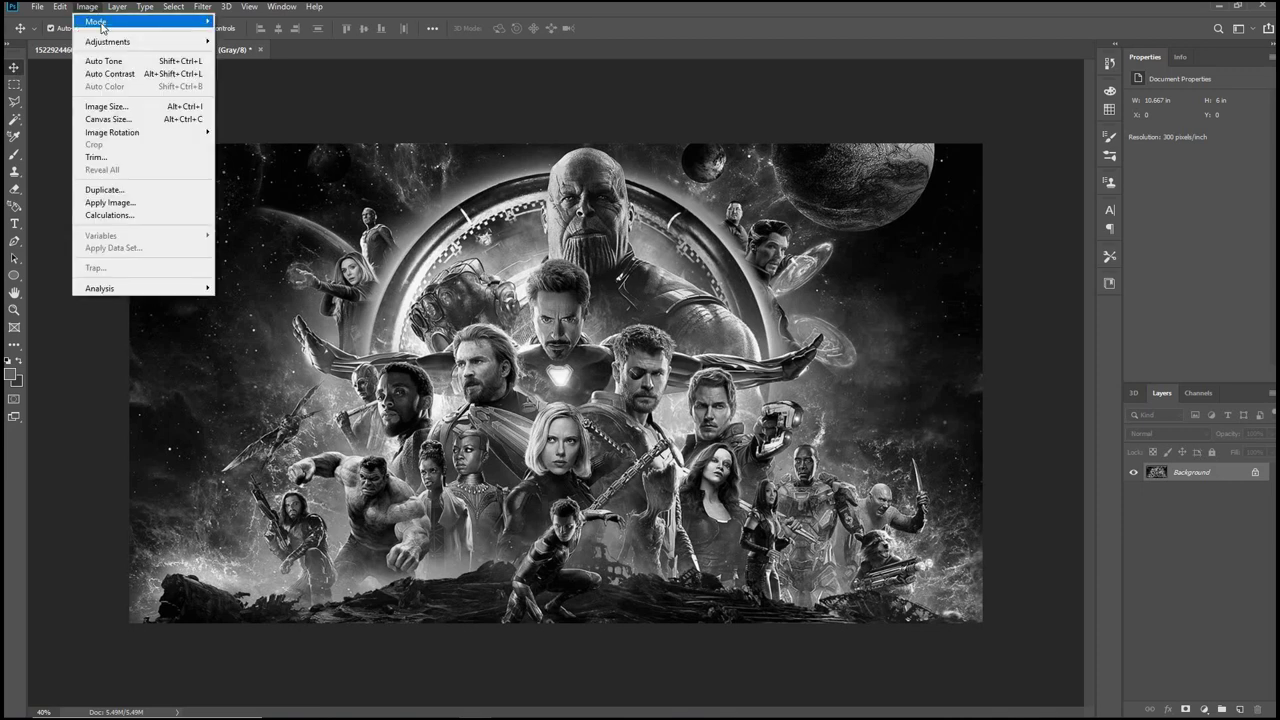
pyautogui.moveTo(106, 28)
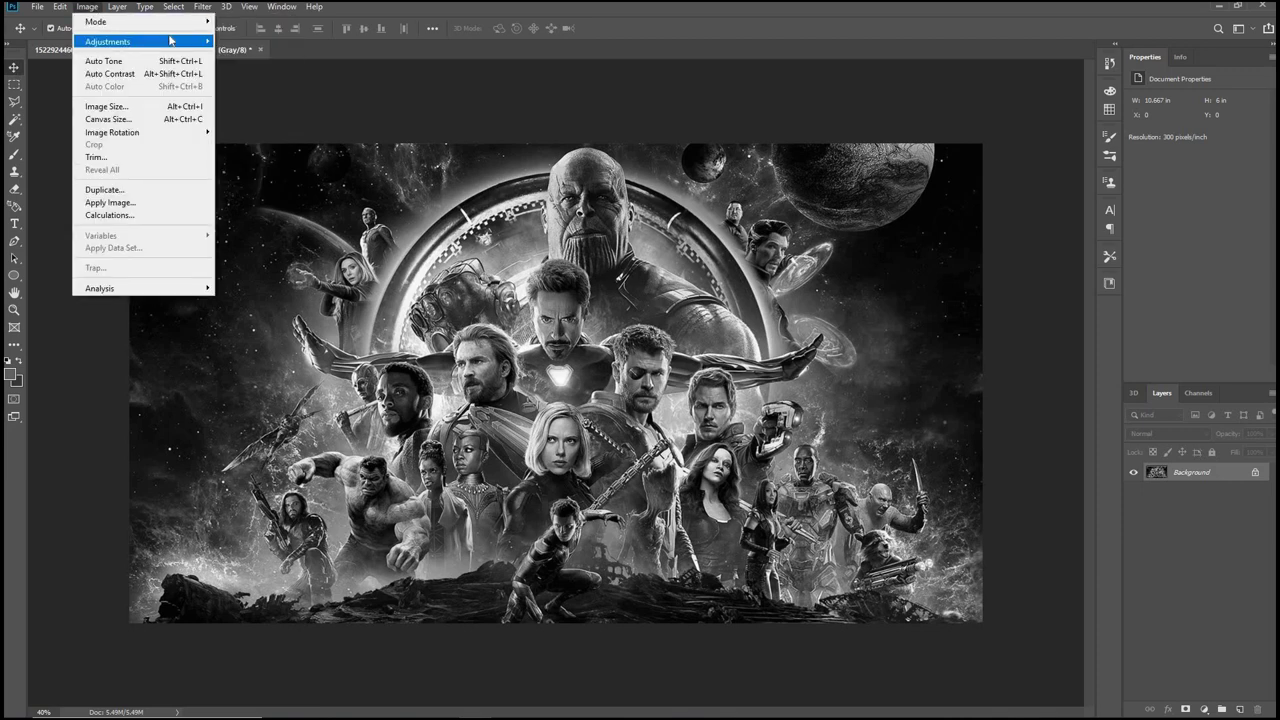
# Step: Set the poster's brightness to 110 in the Brightness/Contrast dialog
pyautogui.moveTo(170, 41)
pyautogui.click(238, 41)
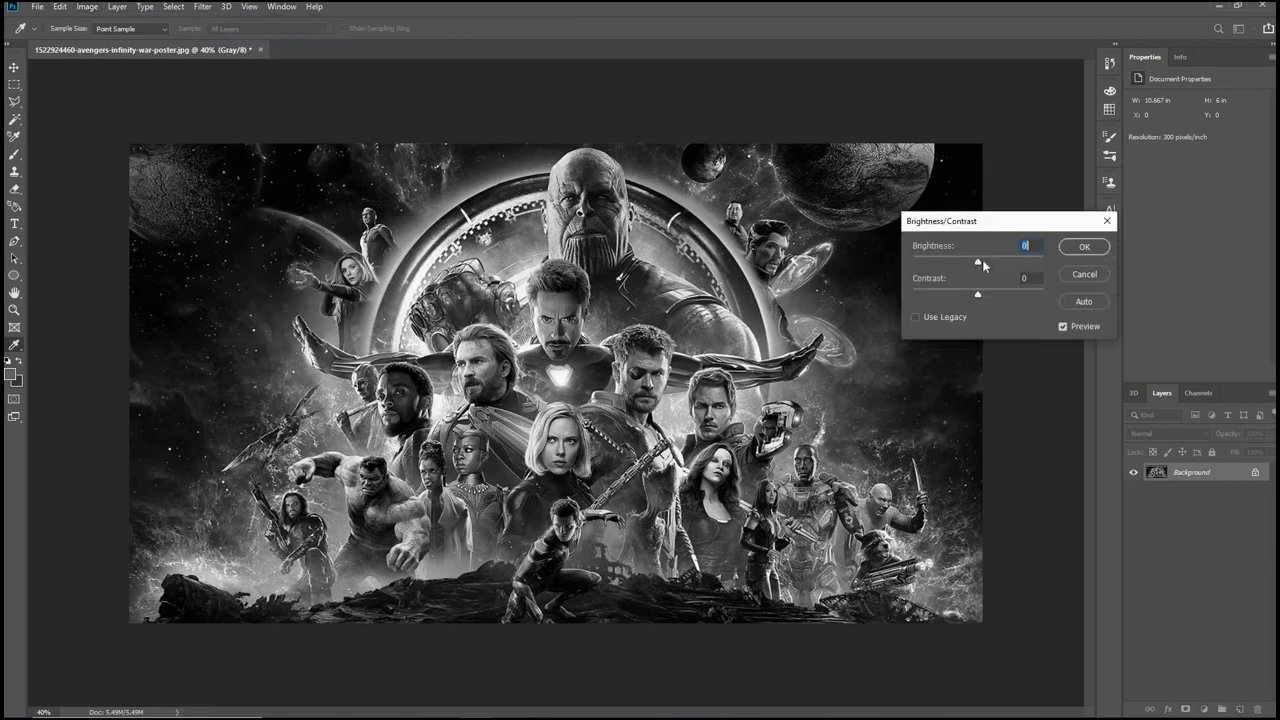
pyautogui.moveTo(978, 265); pyautogui.dragTo(1030, 260)
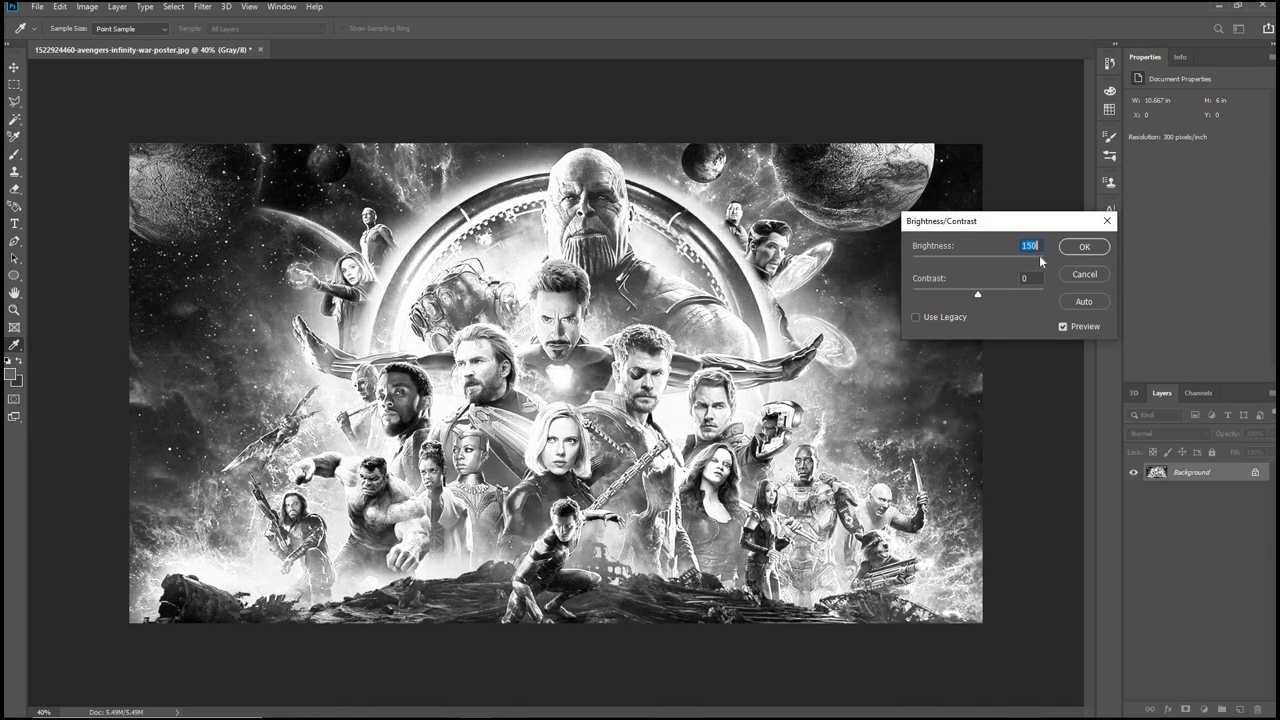
pyautogui.moveTo(1028, 262); pyautogui.dragTo(1034, 262)
pyautogui.press('Down')
pyautogui.press('Down')
pyautogui.press('Down')
pyautogui.press('Down')
pyautogui.press('Down')
pyautogui.press('Down')
pyautogui.press('Down')
pyautogui.press('Down')
pyautogui.press('Down')
pyautogui.press('Down')
pyautogui.press('Down')
pyautogui.press('Down')
pyautogui.press('Down')
pyautogui.press('Down')
pyautogui.press('Down')
pyautogui.press('Down')
pyautogui.press('Down')
pyautogui.press('Down')
pyautogui.press('Down')
pyautogui.press('Down')
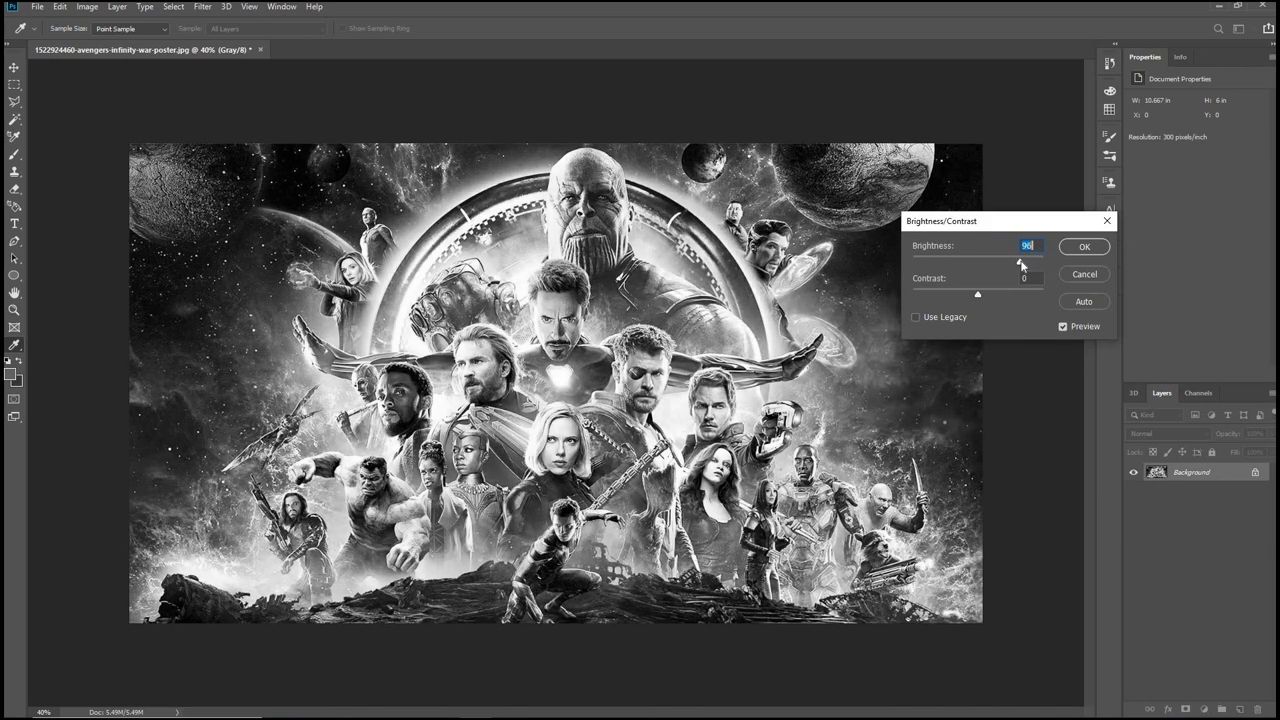
pyautogui.moveTo(1025, 263); pyautogui.dragTo(1026, 259)
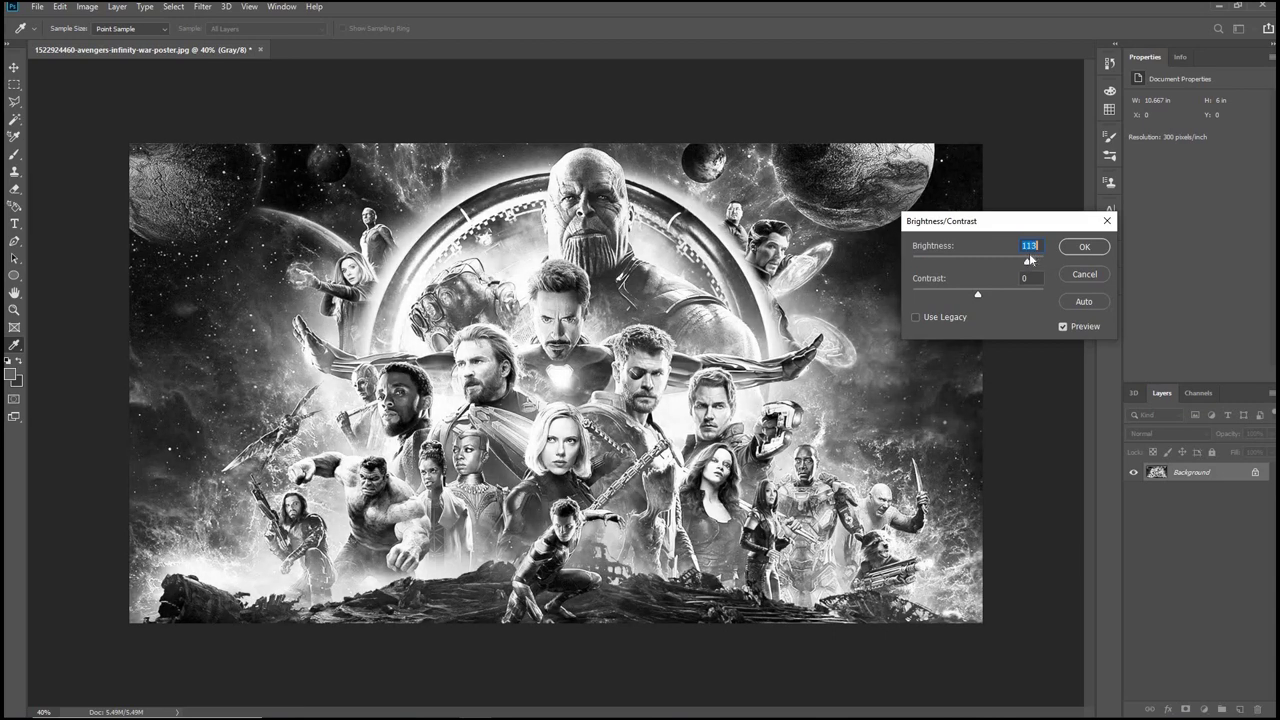
pyautogui.hotkey('shift', 'Down')
pyautogui.moveTo(1026, 261); pyautogui.dragTo(1025, 261)
pyautogui.write('11')
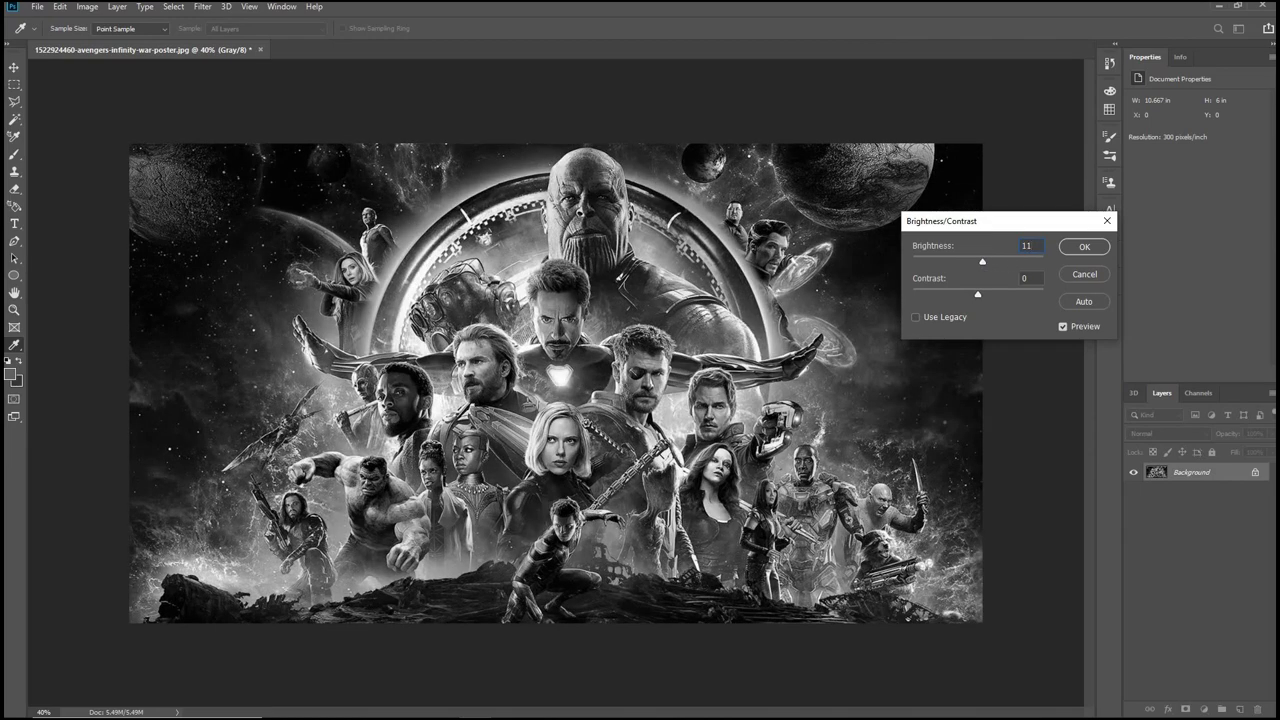
pyautogui.write('0')
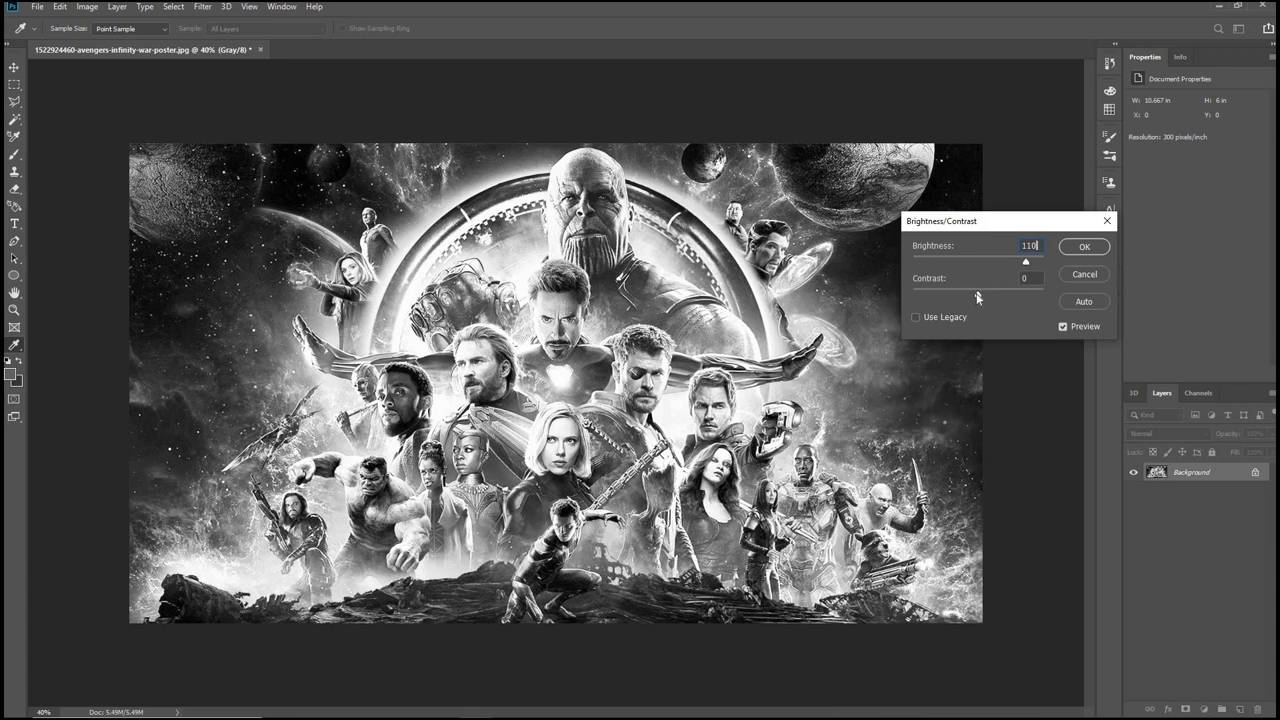
# Step: Lower the contrast to -20 and apply the adjustment
pyautogui.moveTo(957, 295)
pyautogui.mouseDown()
pyautogui.moveTo(915, 302)
pyautogui.moveTo(946, 310)
pyautogui.mouseUp()
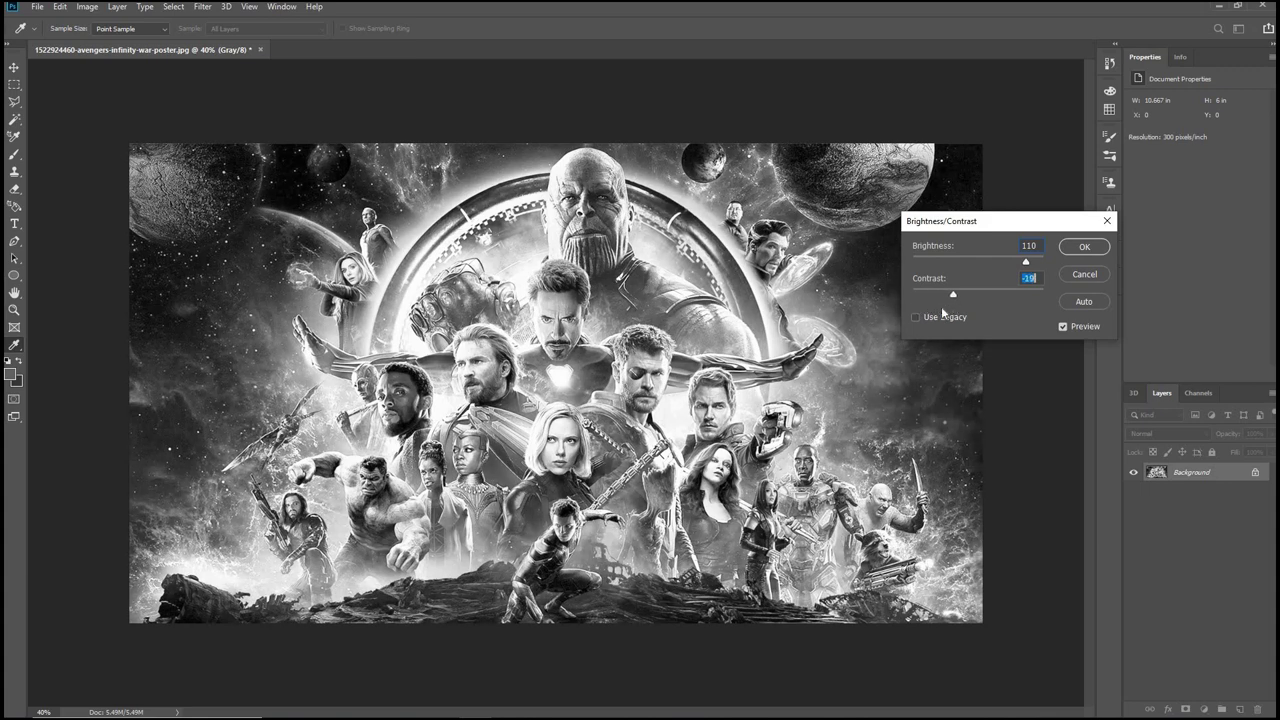
pyautogui.press('Up')
pyautogui.press('Up')
pyautogui.press('Up')
pyautogui.press('Up')
pyautogui.press('Up')
pyautogui.press('Up')
pyautogui.press('Up')
pyautogui.press('Up')
pyautogui.write('-2')
pyautogui.press('Return')
pyautogui.press('v')
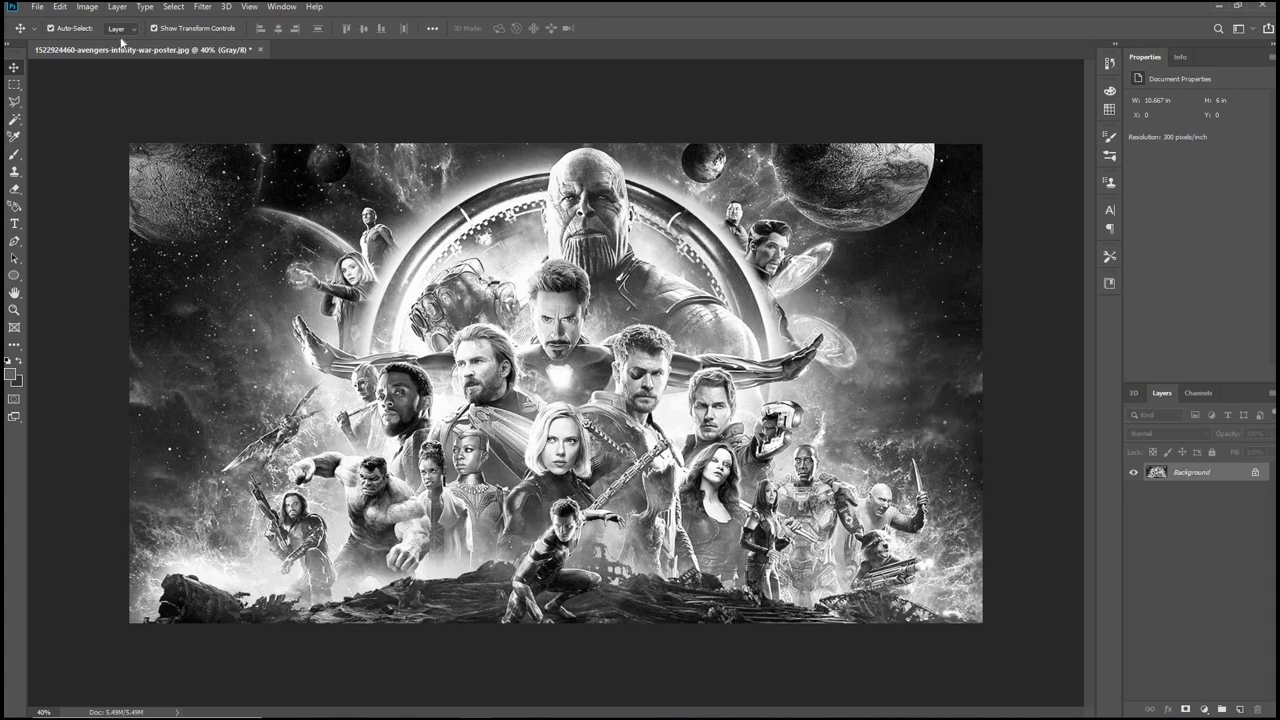
# Step: Try converting the grayscale poster to Indexed Color, then undo the conversion
pyautogui.click(88, 10)
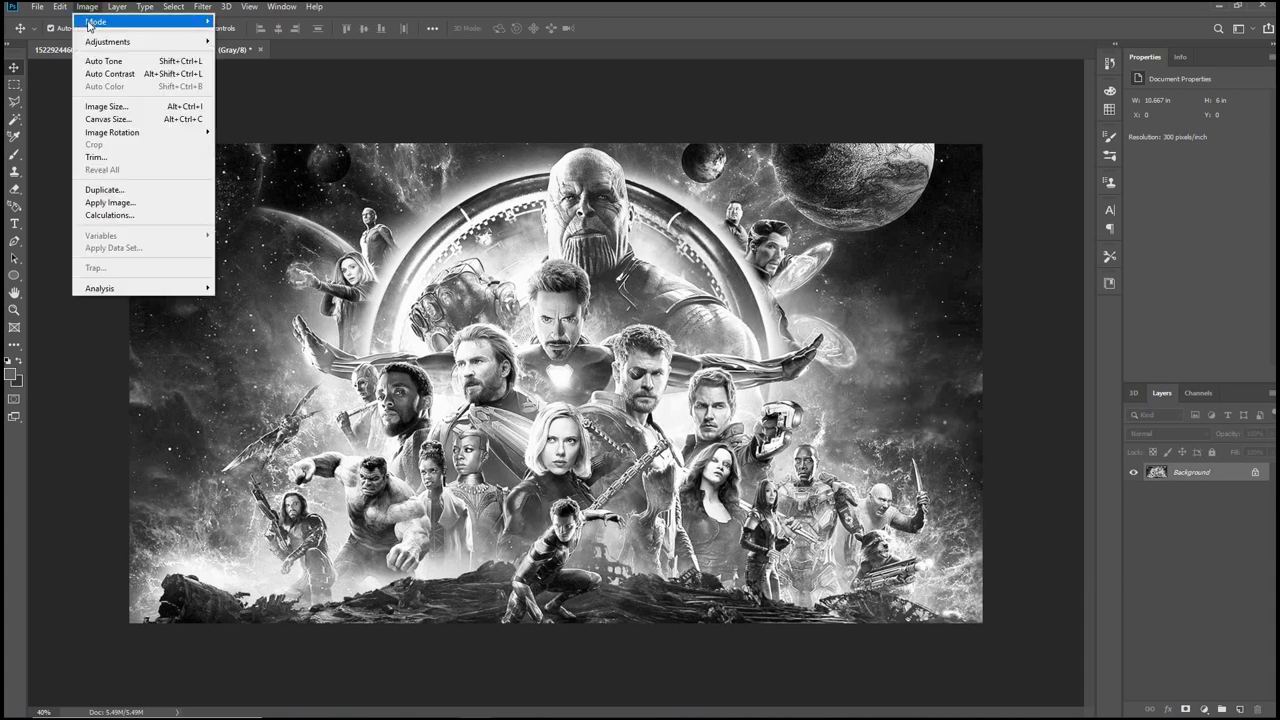
pyautogui.moveTo(116, 25)
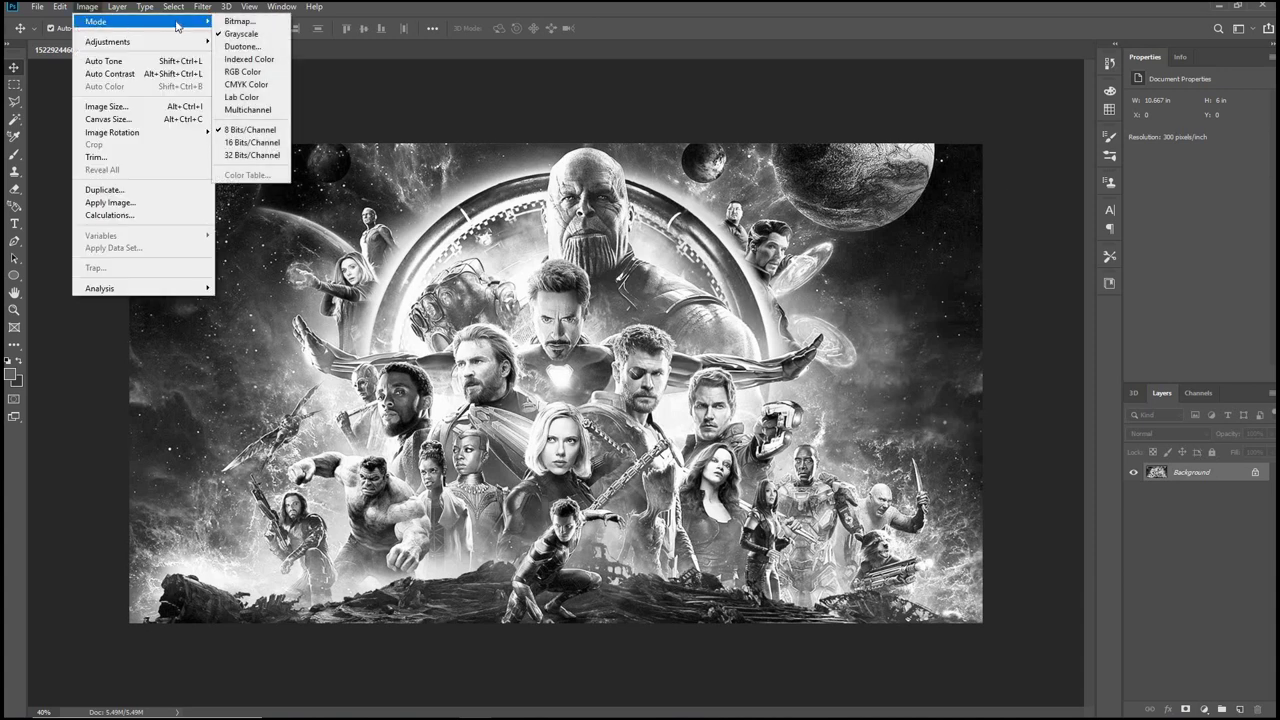
pyautogui.click(251, 61)
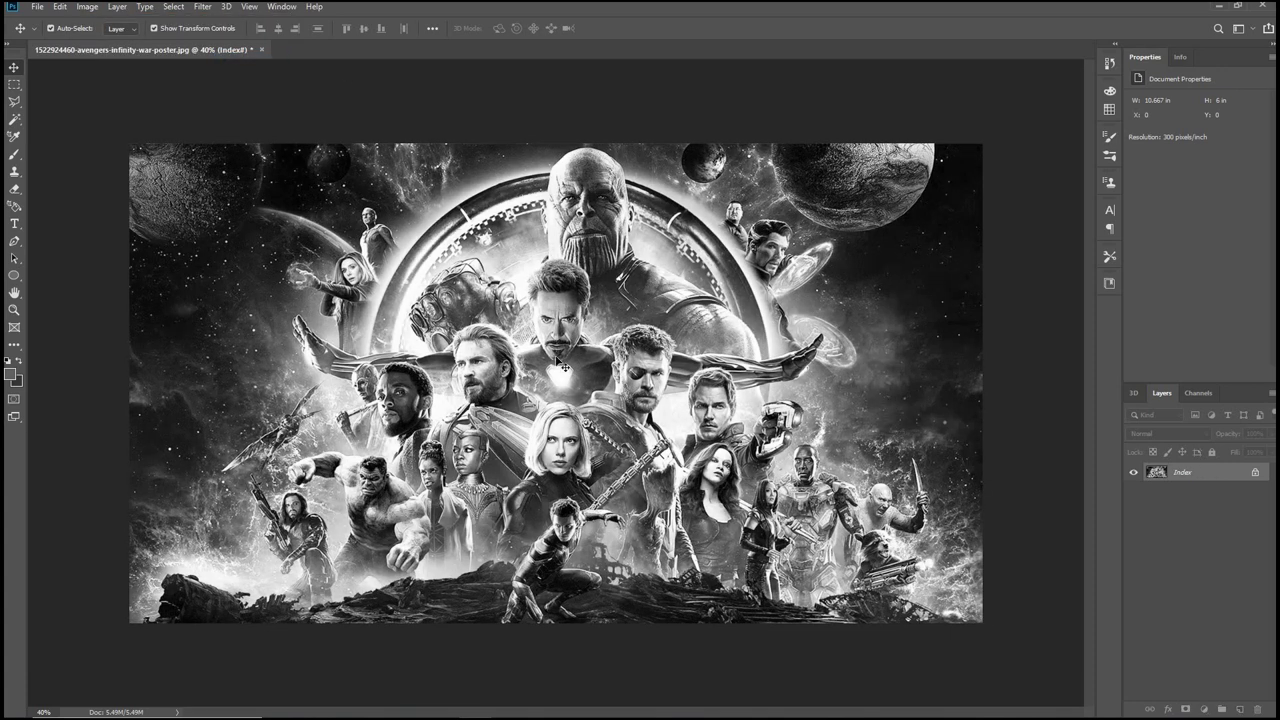
pyautogui.hotkey('ctrl', 'z')
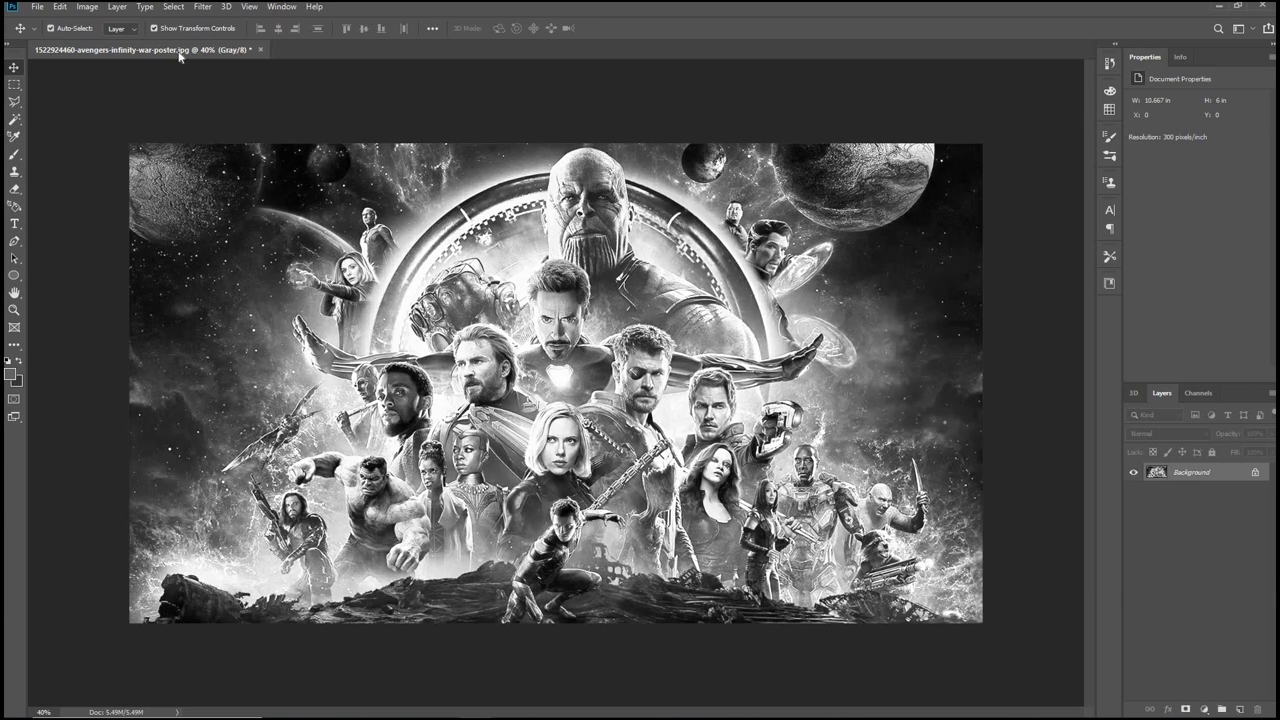
# Step: Convert the poster to RGB Color mode
pyautogui.click(90, 8)
pyautogui.moveTo(147, 24)
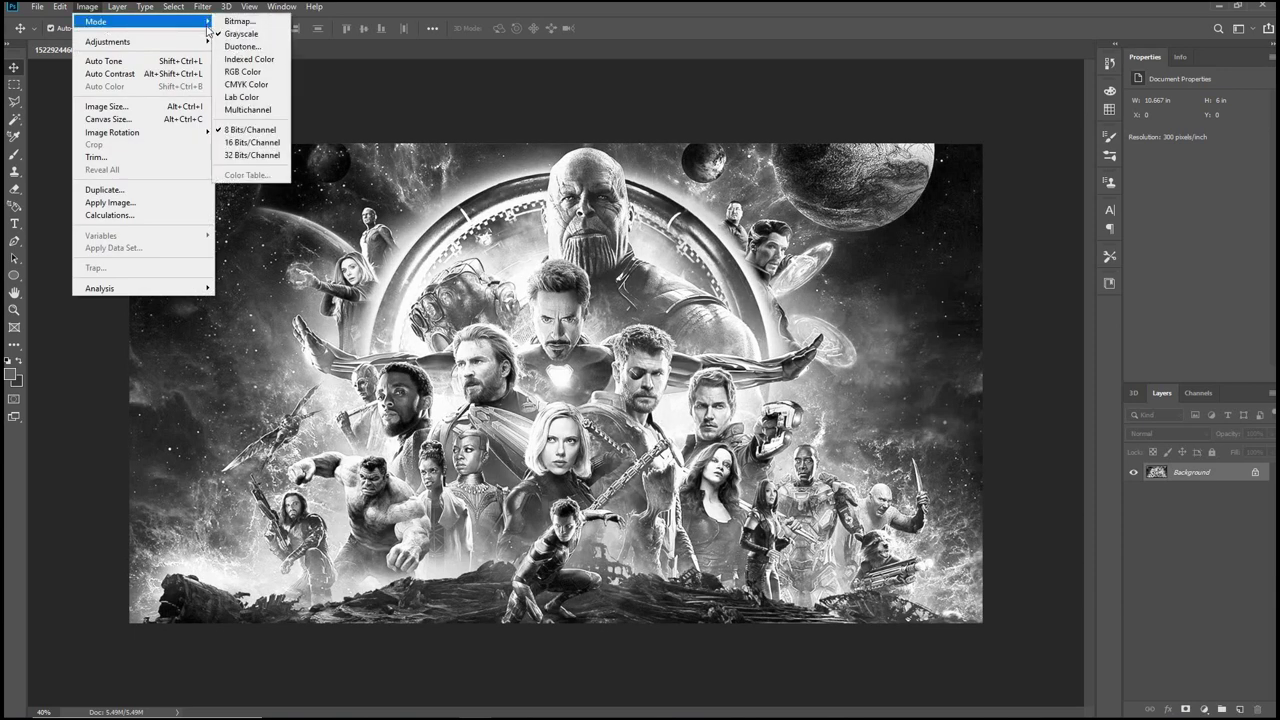
pyautogui.click(263, 73)
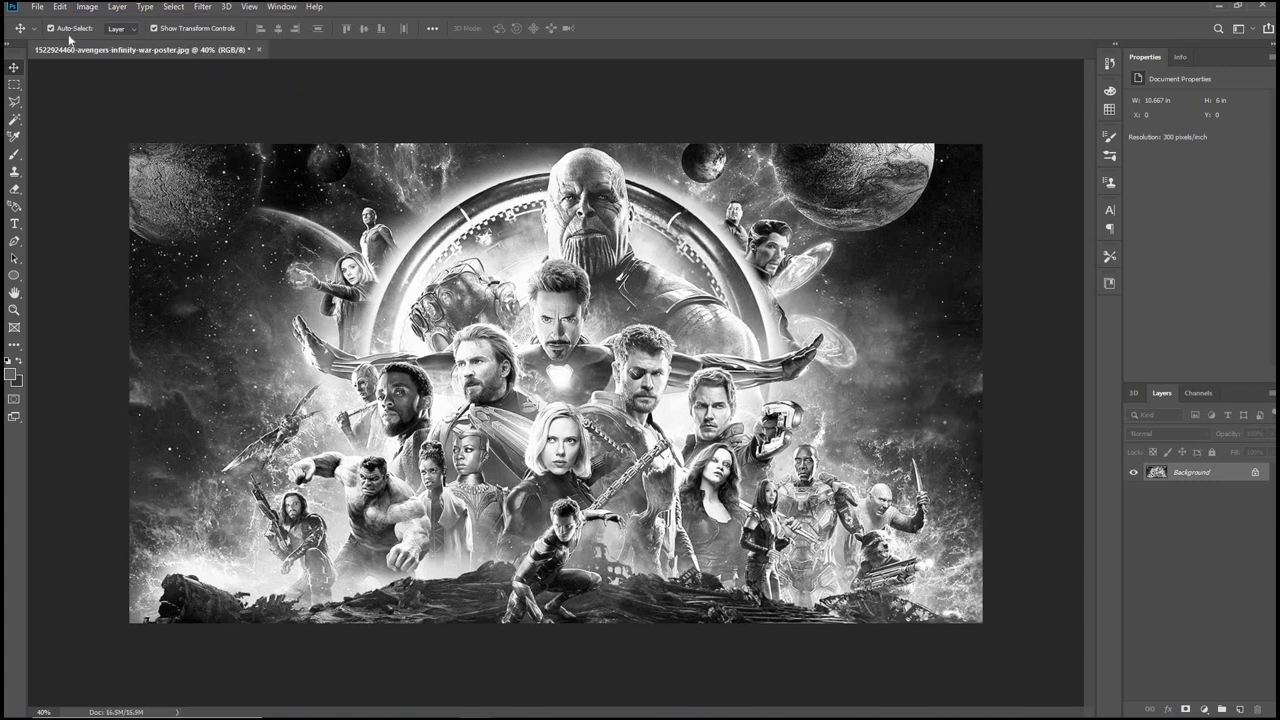
pyautogui.click(97, 9)
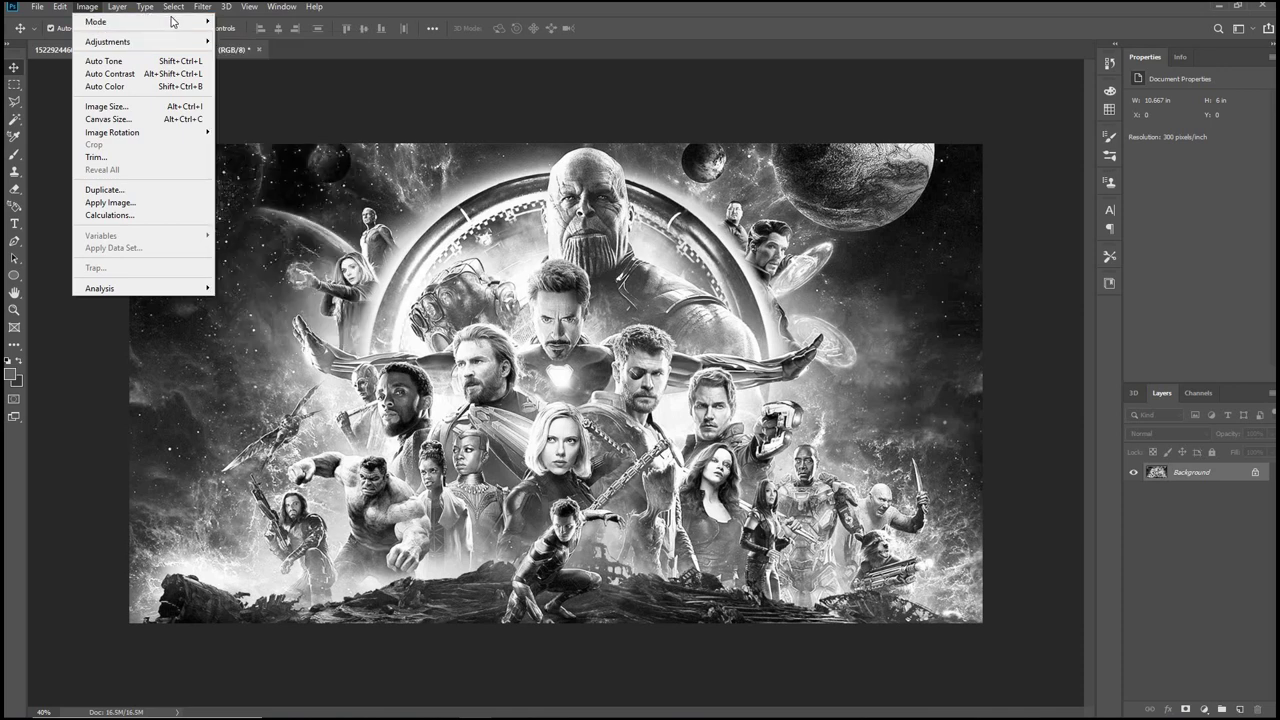
# Step: Convert the poster to a 2-colour Indexed Color image with 100% Diffusion dither
pyautogui.moveTo(200, 21)
pyautogui.click(250, 60)
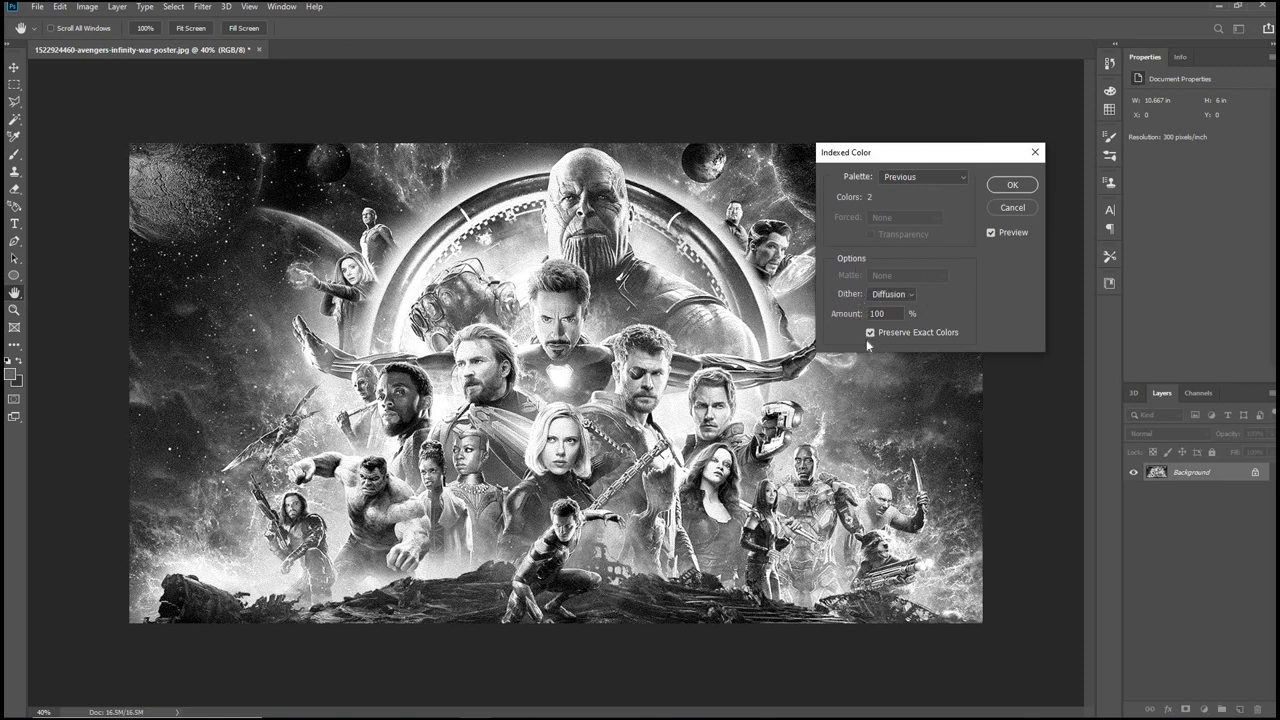
pyautogui.click(1010, 185)
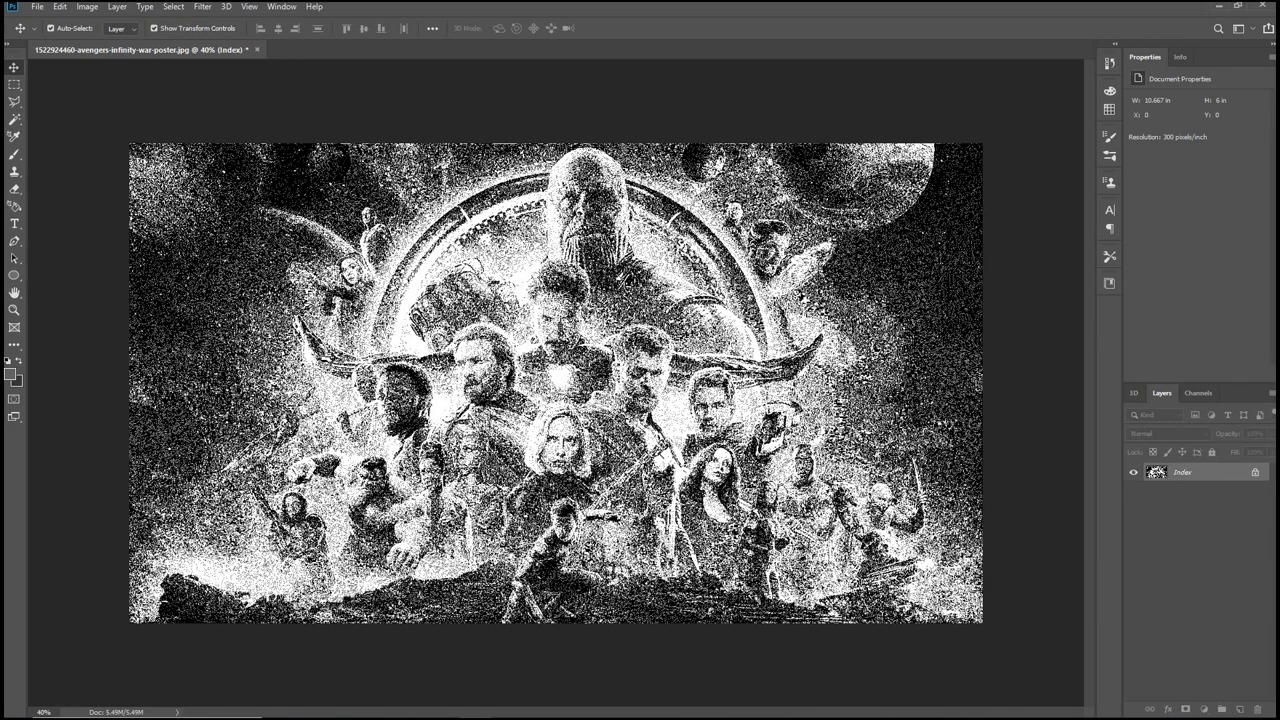
pyautogui.click(42, 712)
# Step: View the dithered poster at 100% zoom and pan across it to inspect the dots
pyautogui.write('100')
pyautogui.press('Return')
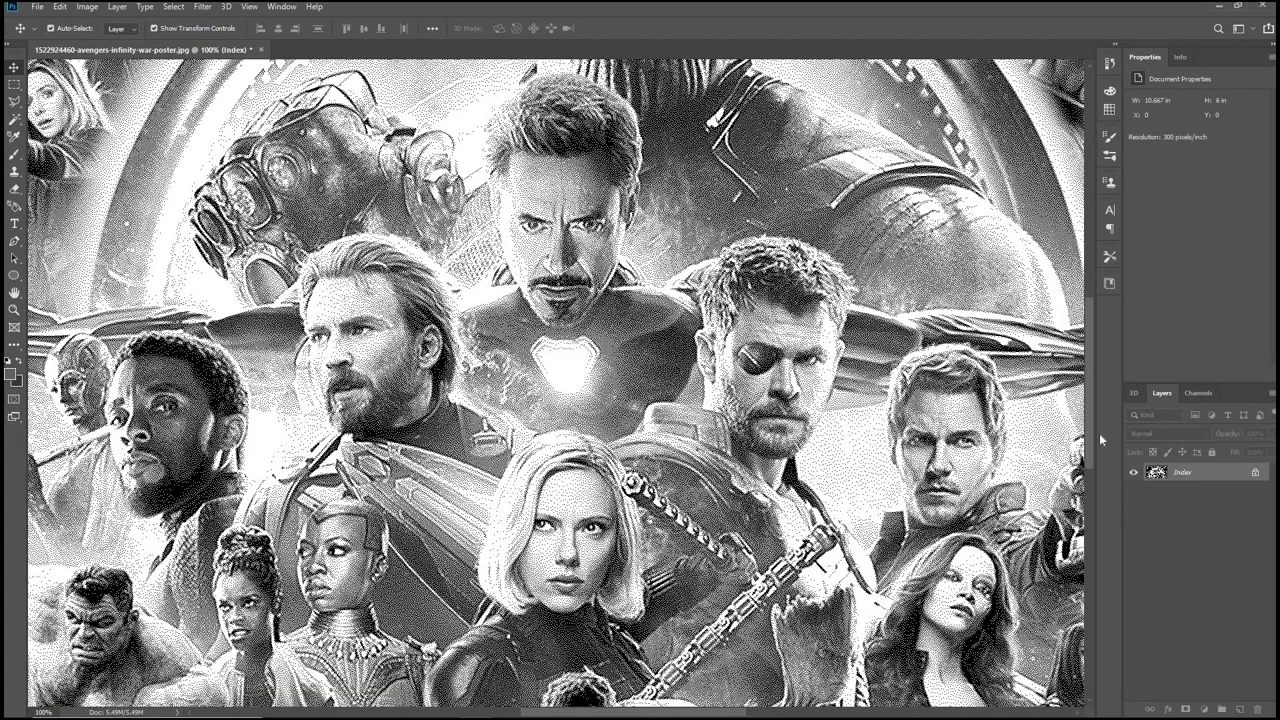
pyautogui.moveTo(1090, 435); pyautogui.dragTo(1087, 300)
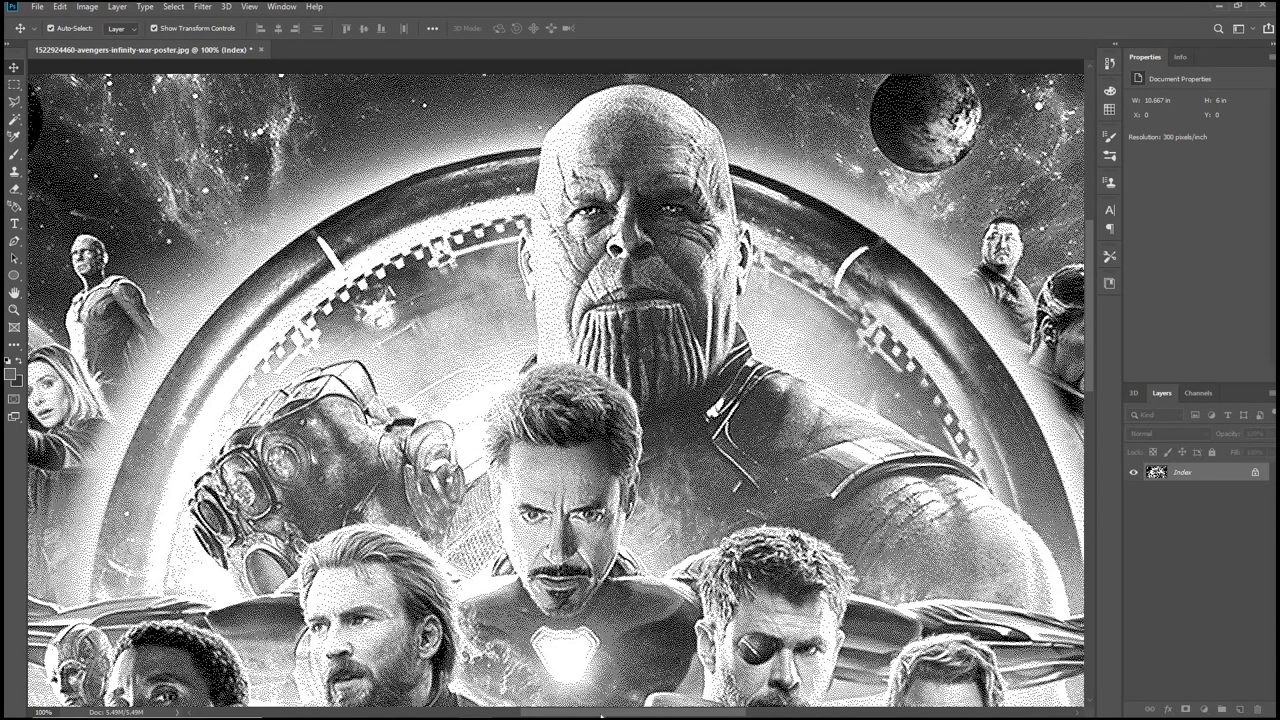
pyautogui.moveTo(600, 716); pyautogui.dragTo(458, 716)
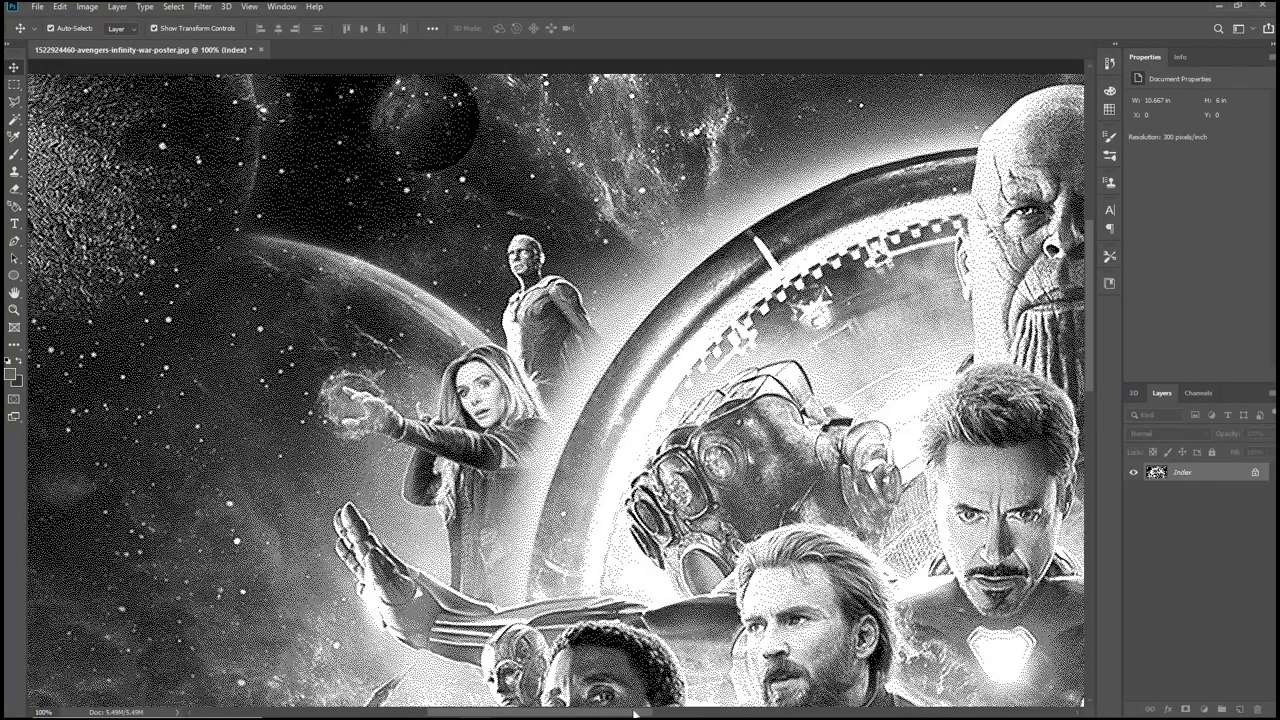
pyautogui.moveTo(735, 712); pyautogui.dragTo(1018, 712)
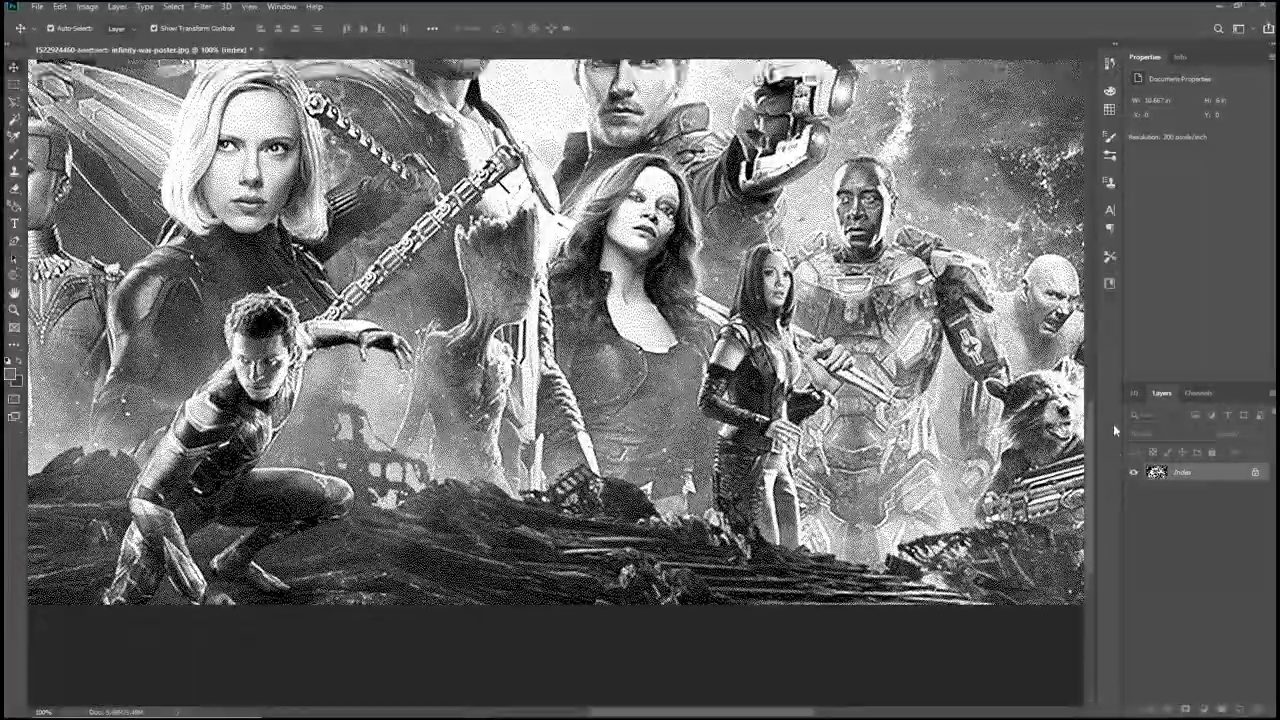
pyautogui.scroll(3, 700, 400)
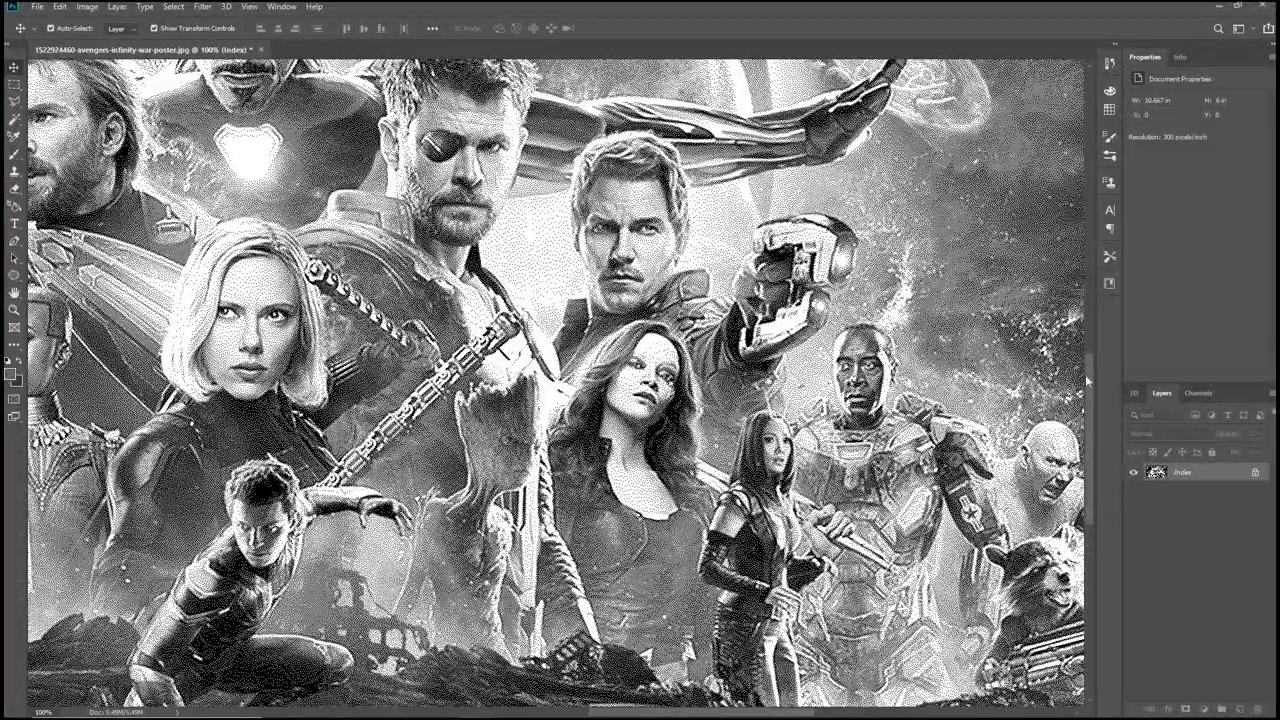
pyautogui.scroll(5, 1080, 320)
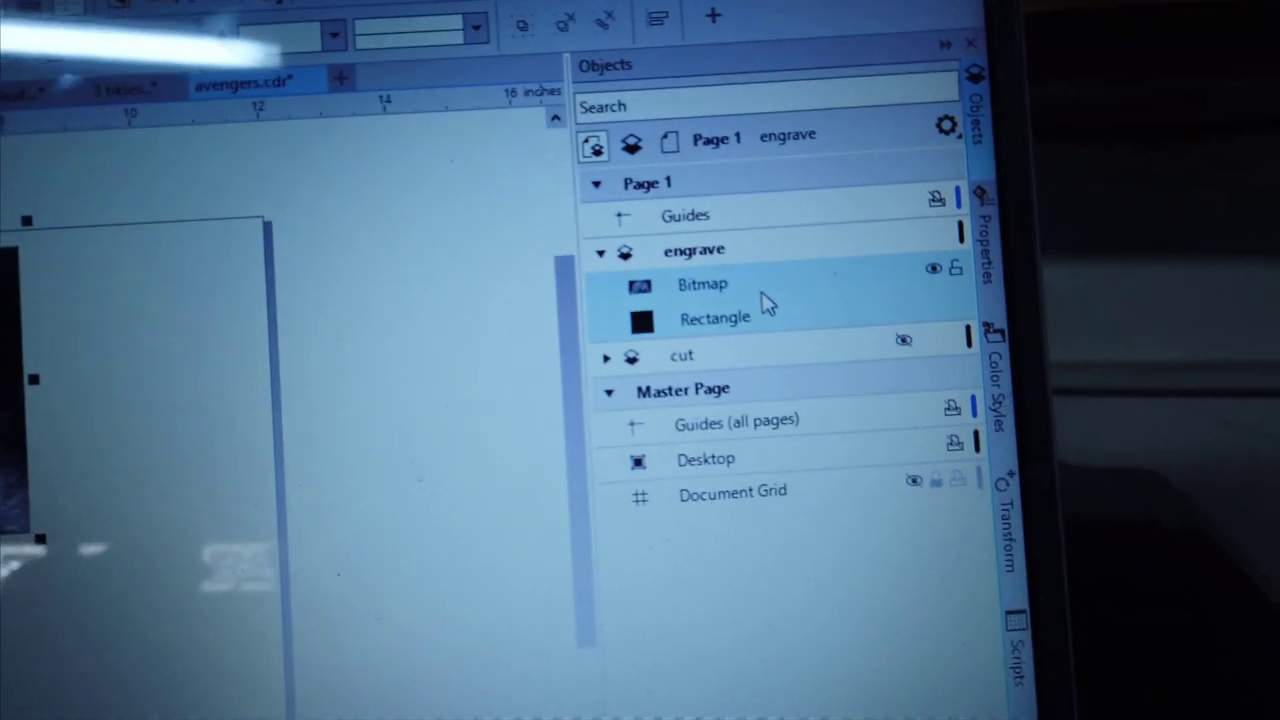
# Step: Make the engrave layer visible so its Avengers Bitmap and Rectangle show on the page
pyautogui.moveTo(873, 210)
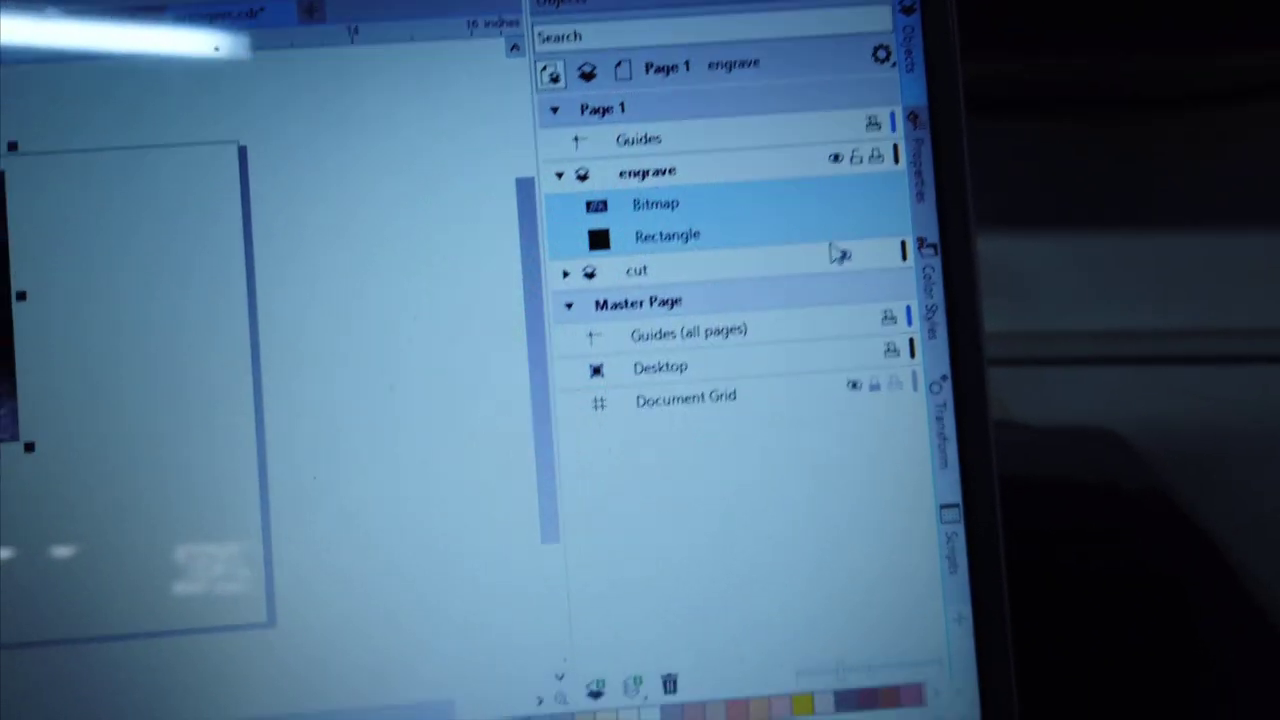
pyautogui.moveTo(836, 262)
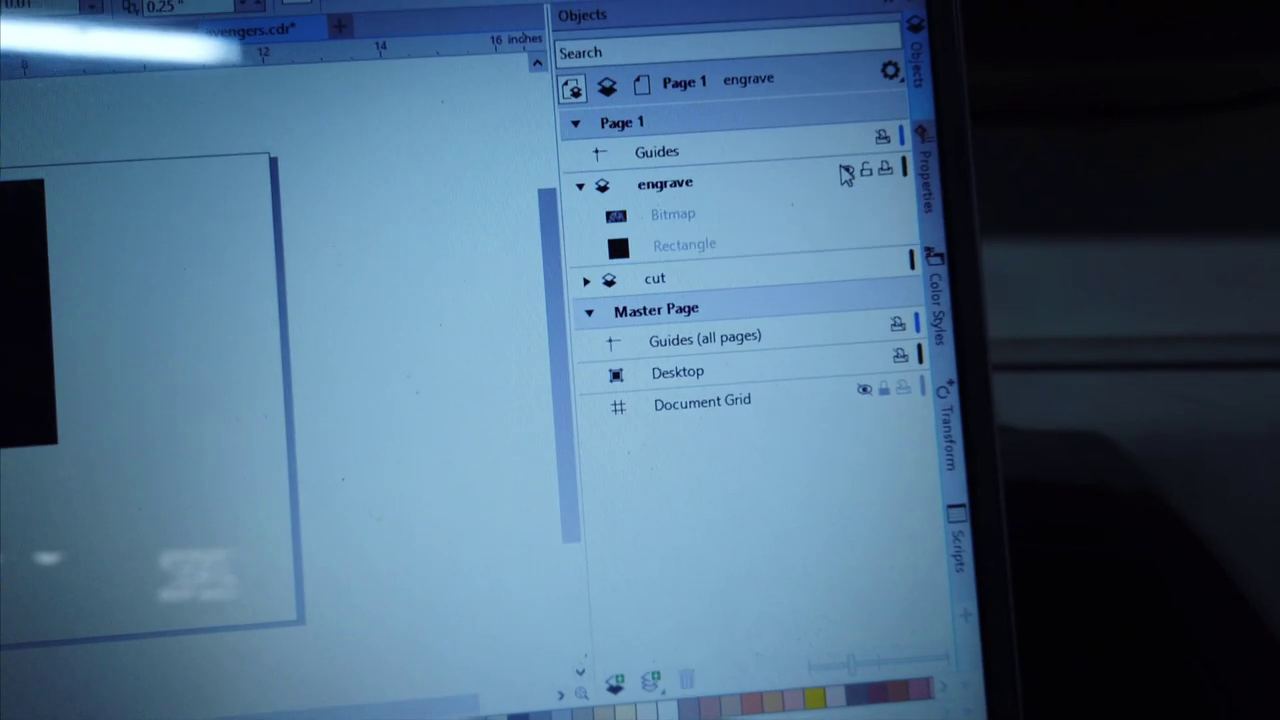
pyautogui.click(845, 173)
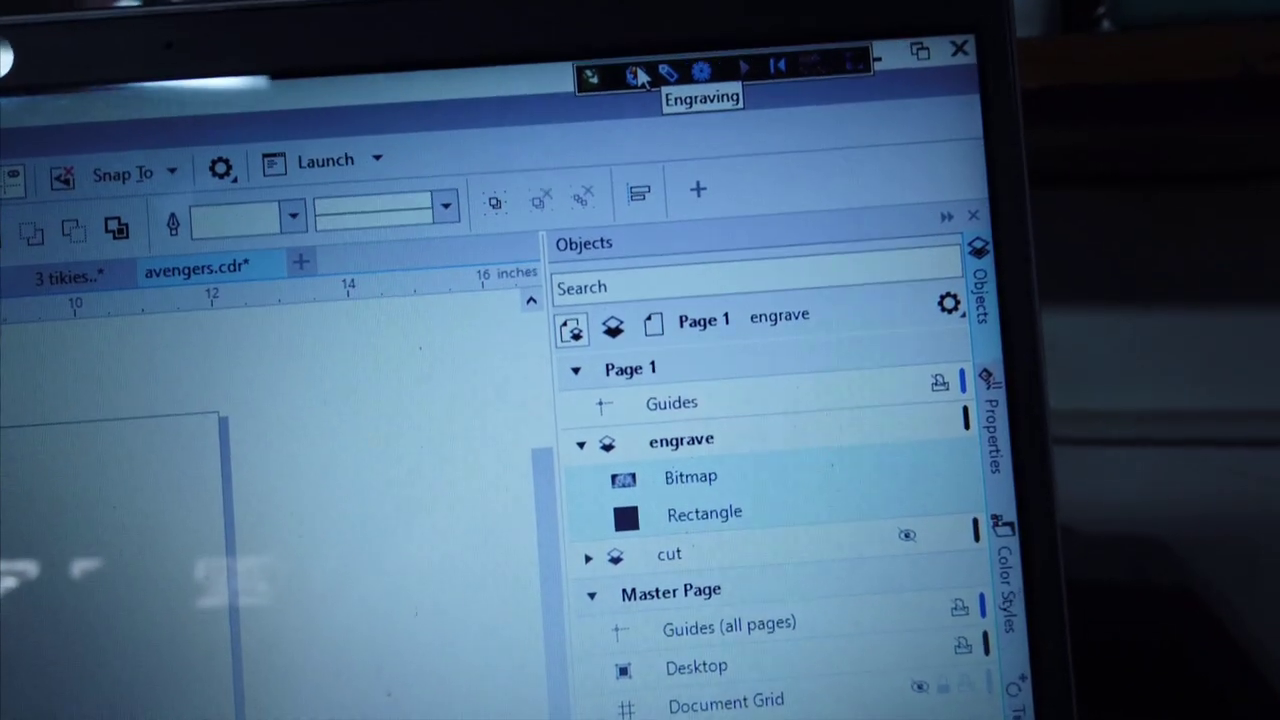
# Step: Send the selected objects to CorelLaser engraving as WMF data, selected only
pyautogui.click(637, 77)
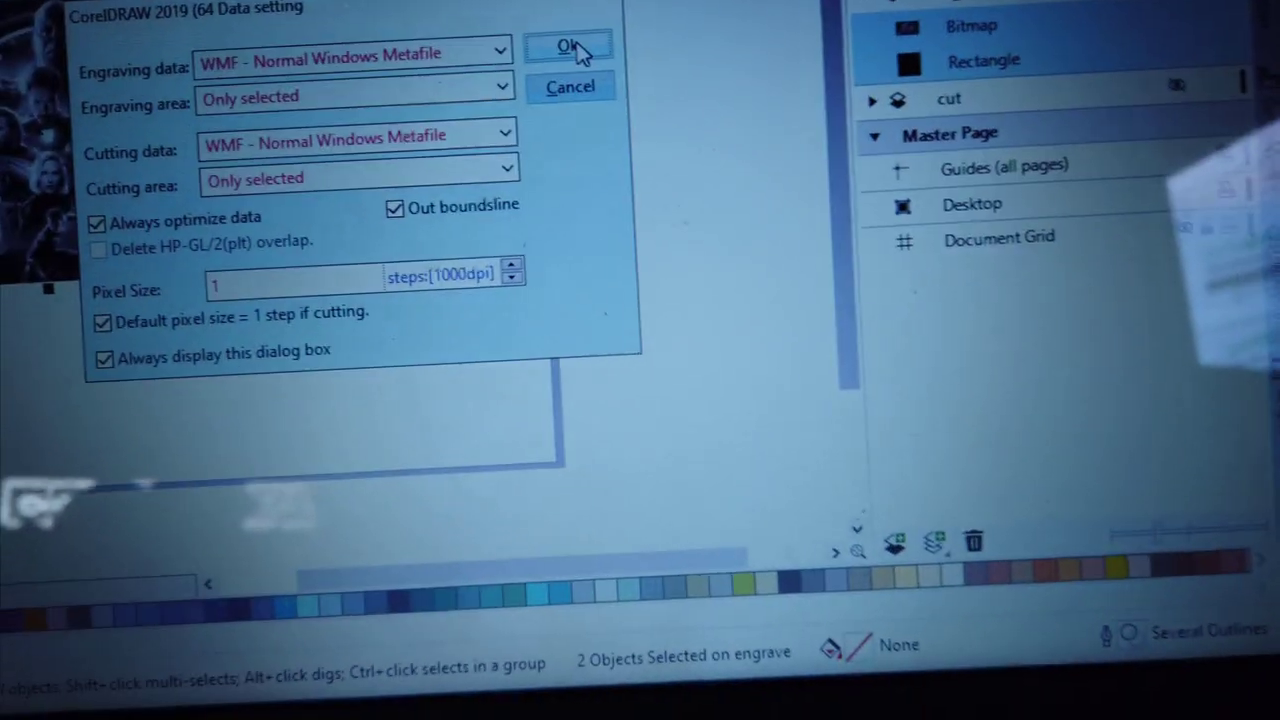
pyautogui.click(568, 48)
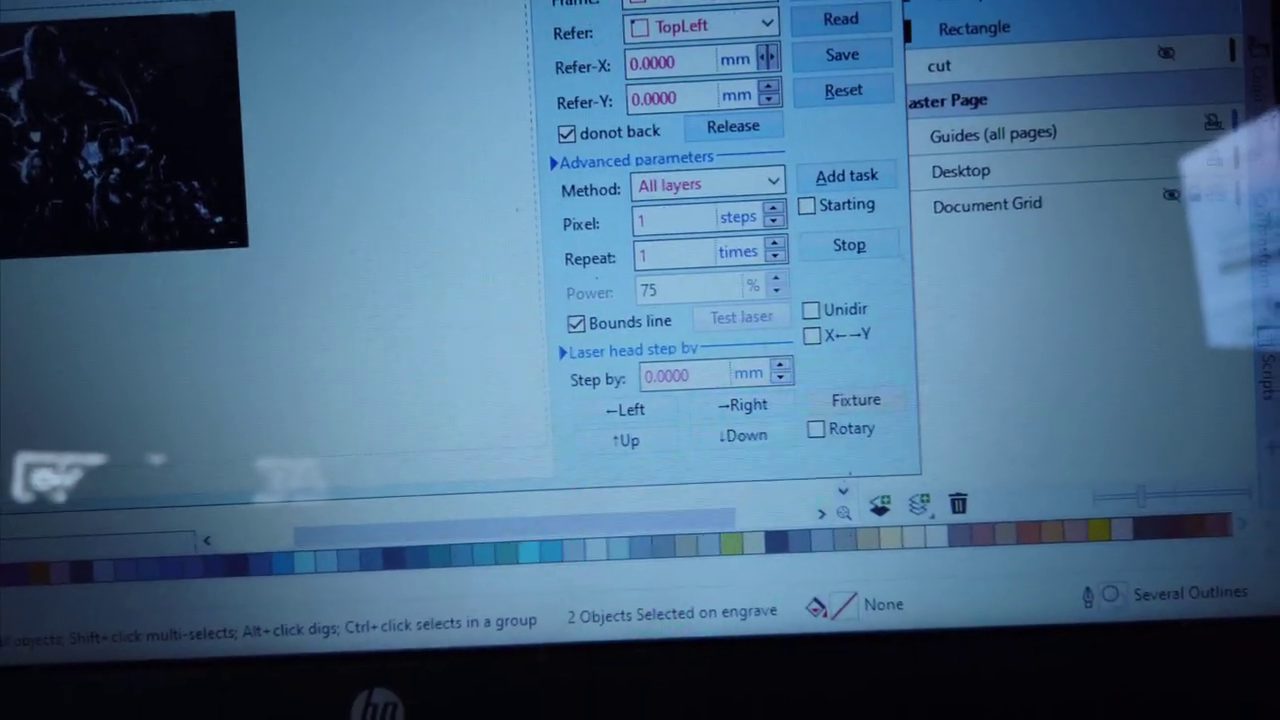